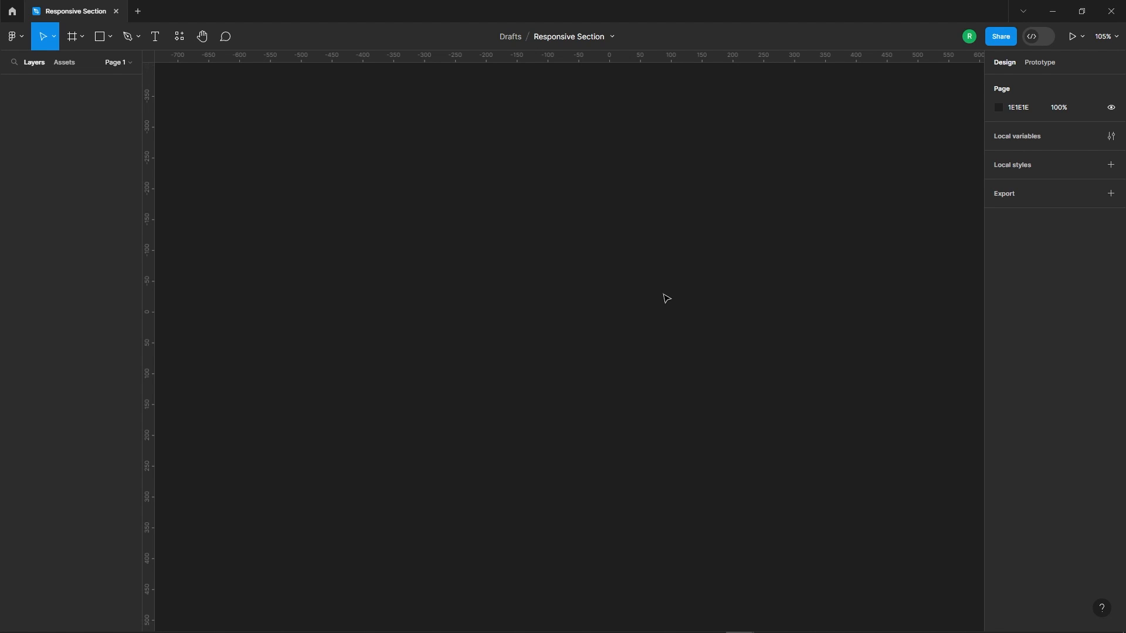
# Draw a rectangle on the empty canvas and set its size to 310 wide by 200 high
pyautogui.click(100, 36)
pyautogui.click(472, 236)
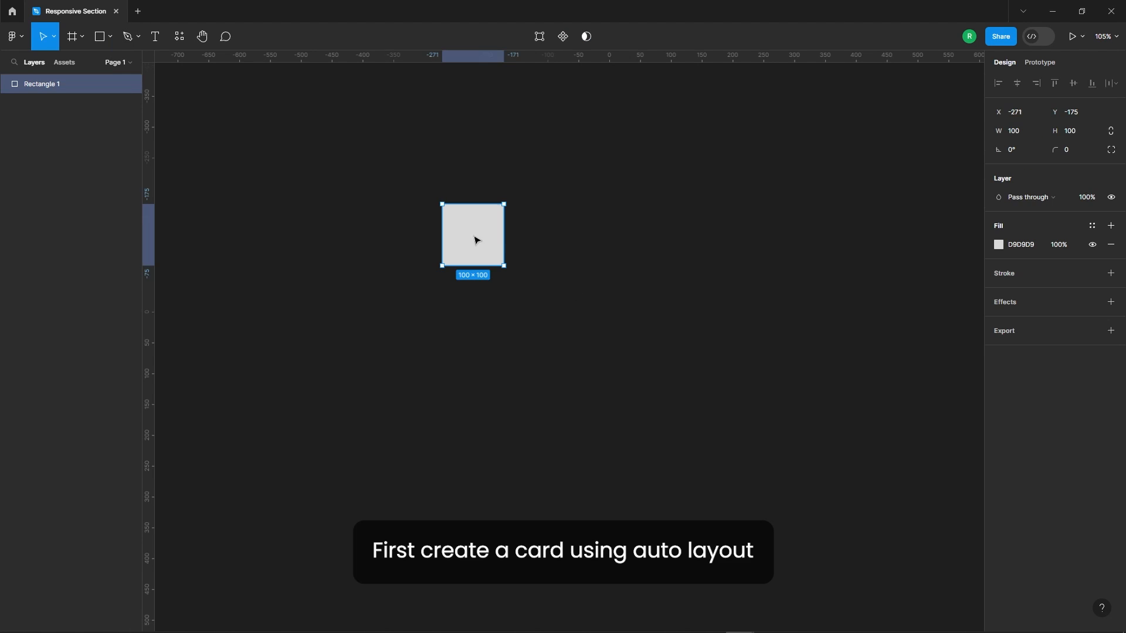
pyautogui.click(1031, 132)
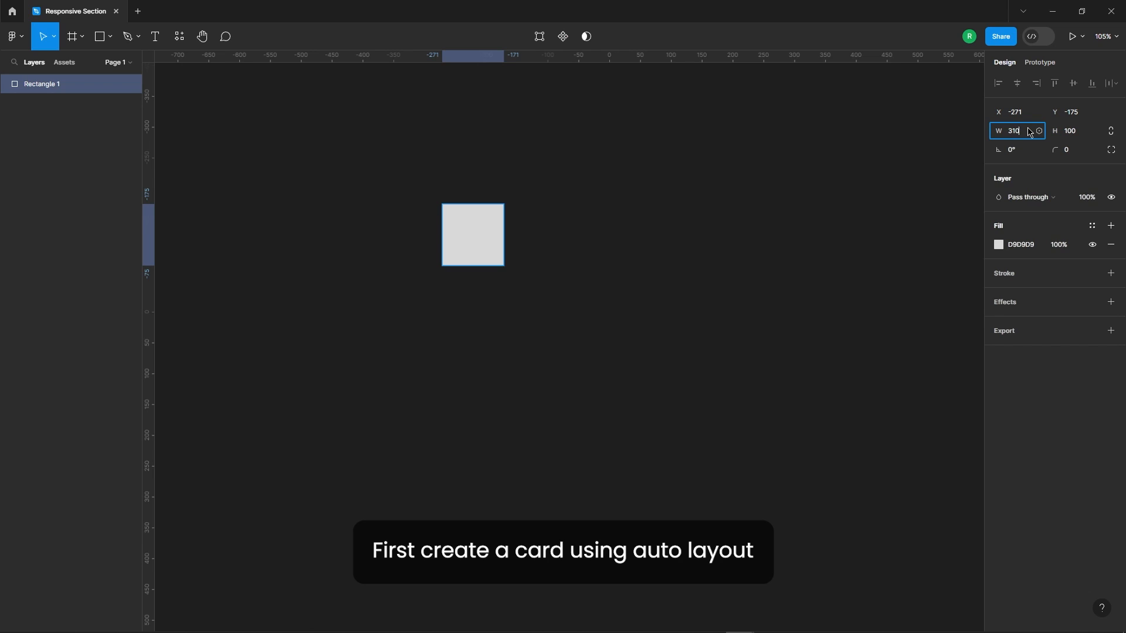
pyautogui.press('Return')
pyautogui.write('200')
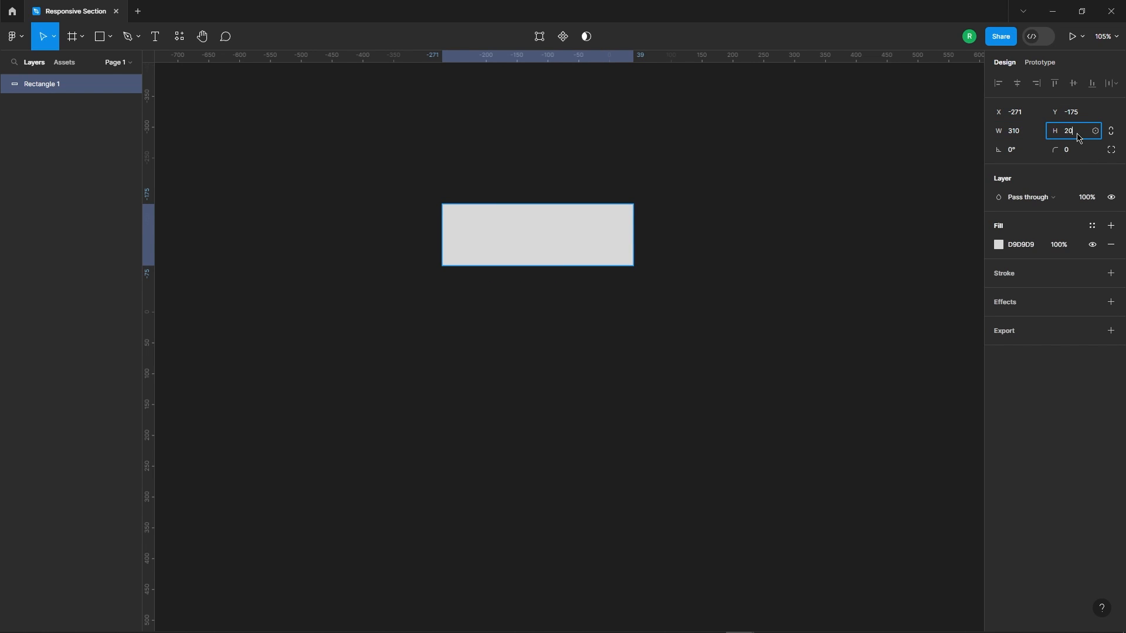
pyautogui.press('Return')
pyautogui.click(656, 257)
pyautogui.click(615, 266)
pyautogui.scroll(-3, 645, 255)
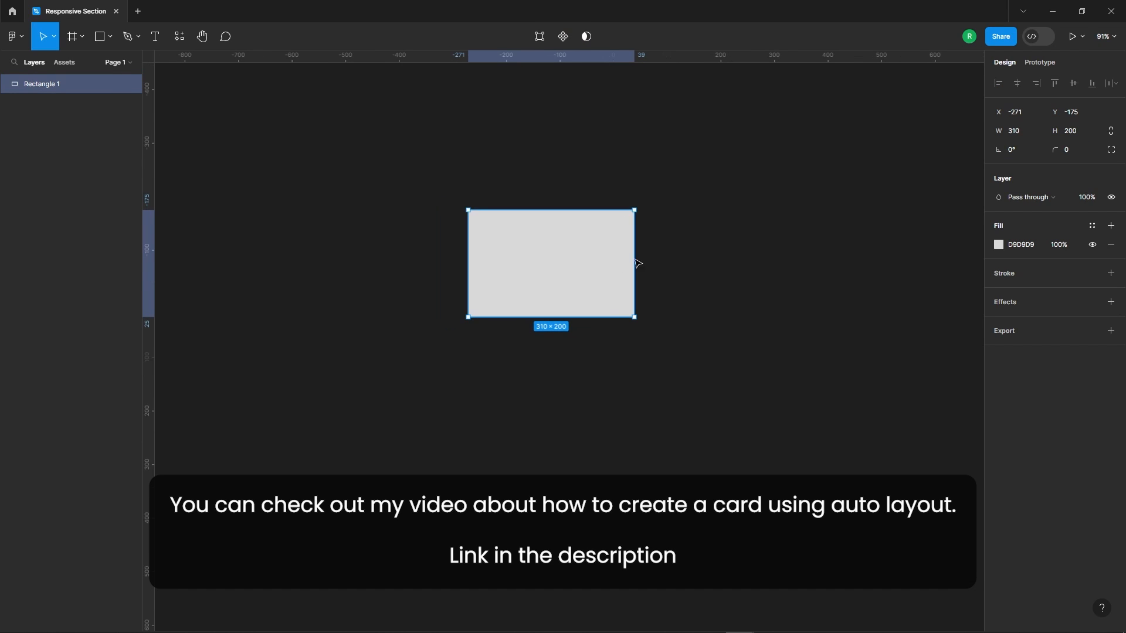
pyautogui.click(762, 252)
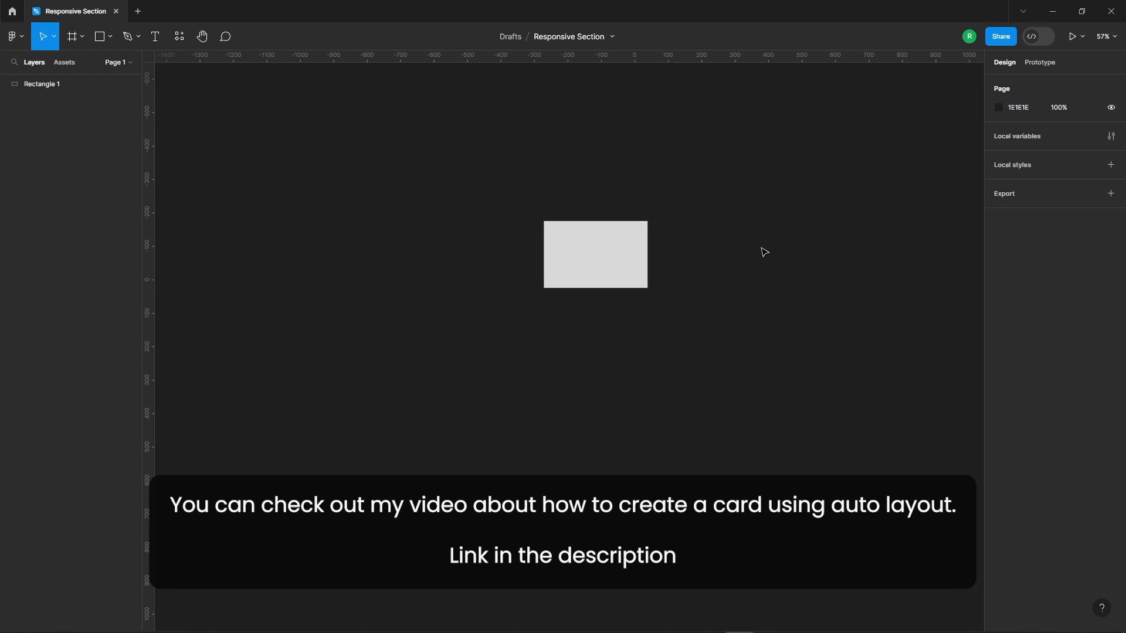
# Add a text box about 310 by 61 beneath the rectangle and fill it with 2 sentences from the Lorem Ipsum plugin
pyautogui.click(155, 37)
pyautogui.click(179, 36)
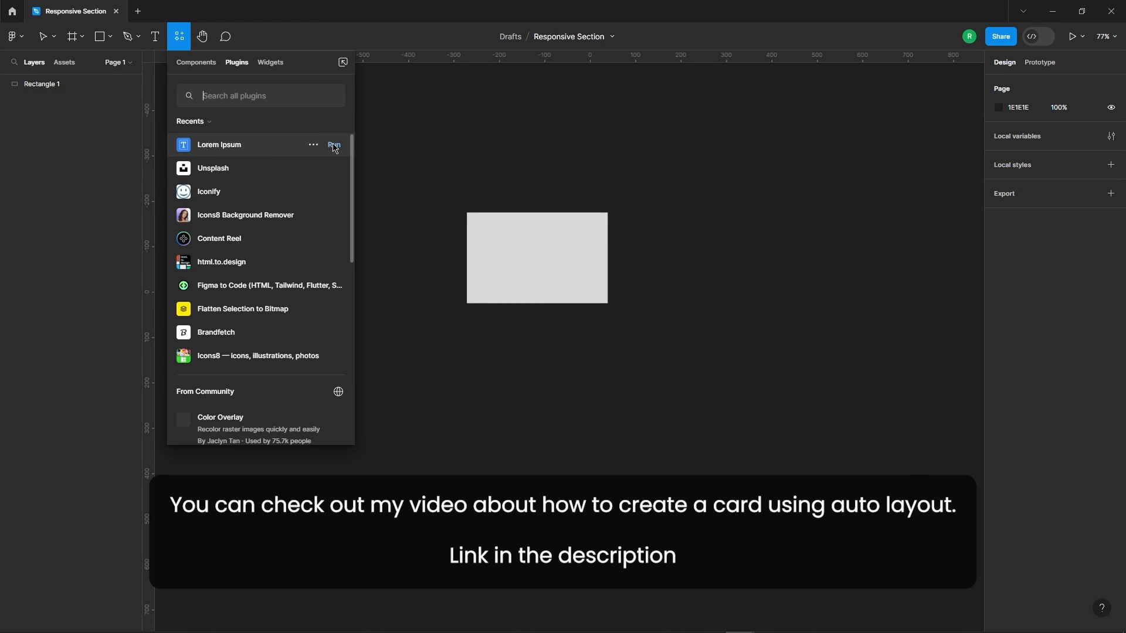
pyautogui.click(333, 144)
pyautogui.scroll(3, 593, 266)
pyautogui.click(153, 36)
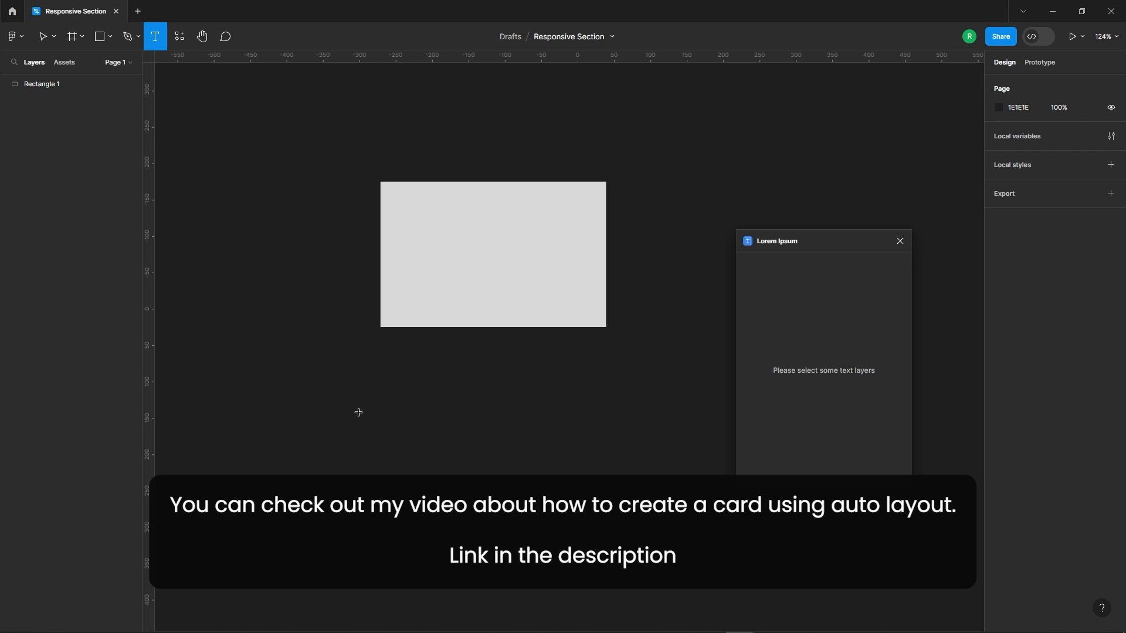
pyautogui.moveTo(382, 339); pyautogui.dragTo(606, 383)
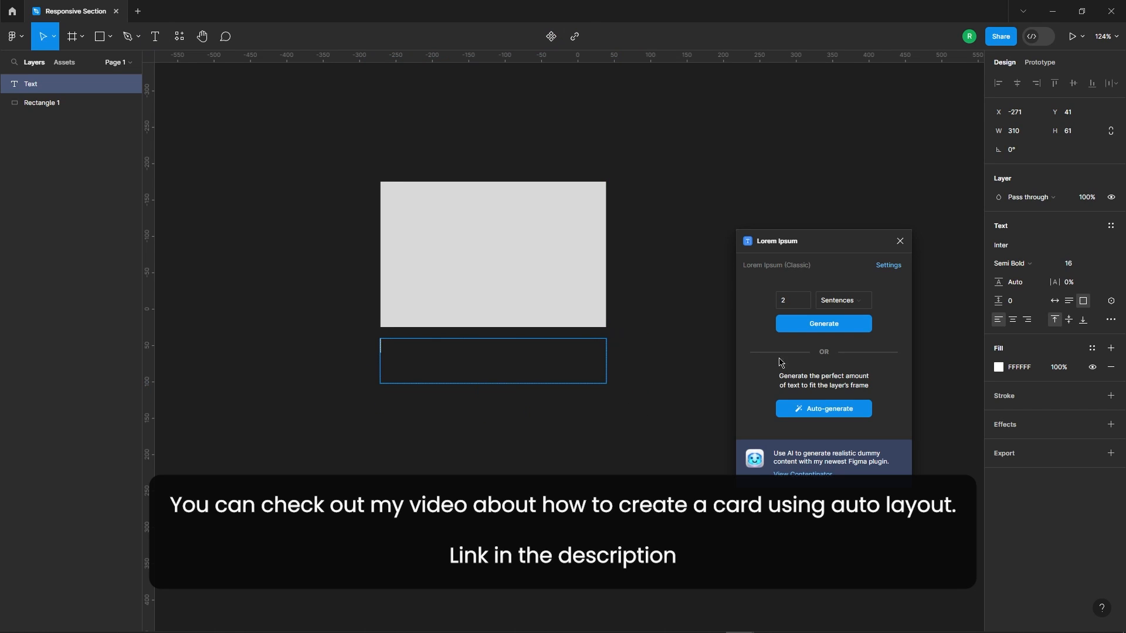
pyautogui.click(802, 325)
# Shorten the text to "Lorem ipsum dolor sit consectetur in turpis mattis duis ac tellus." and set its resizing to auto height
pyautogui.click(473, 371)
pyautogui.doubleClick(494, 355)
pyautogui.press('Escape')
pyautogui.doubleClick(502, 354)
pyautogui.doubleClick(518, 347)
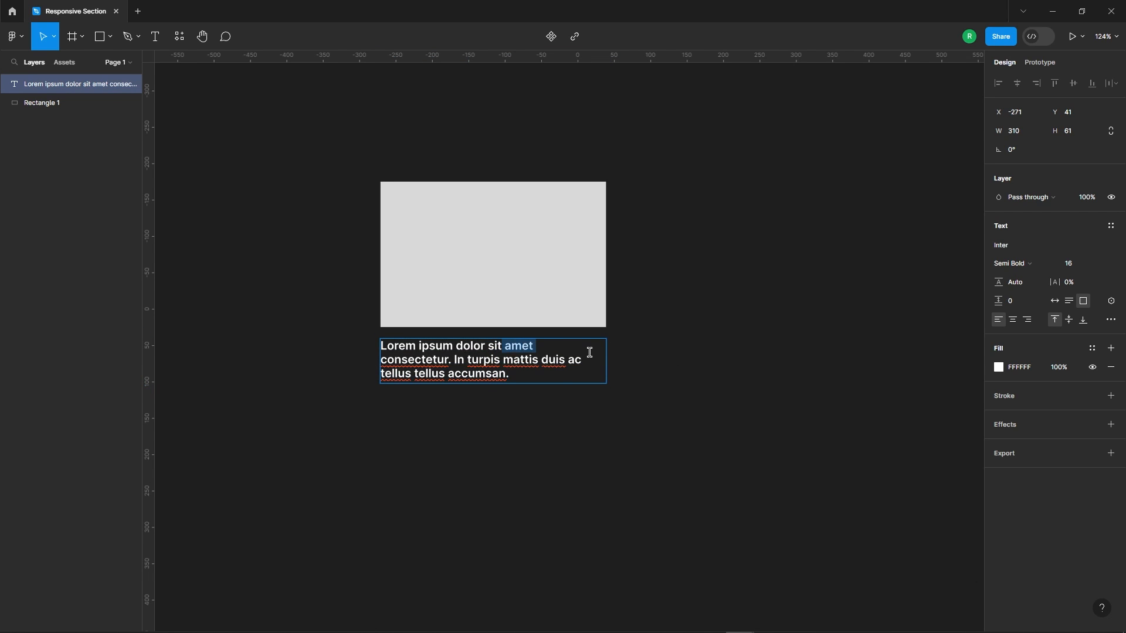
pyautogui.press('BackSpace')
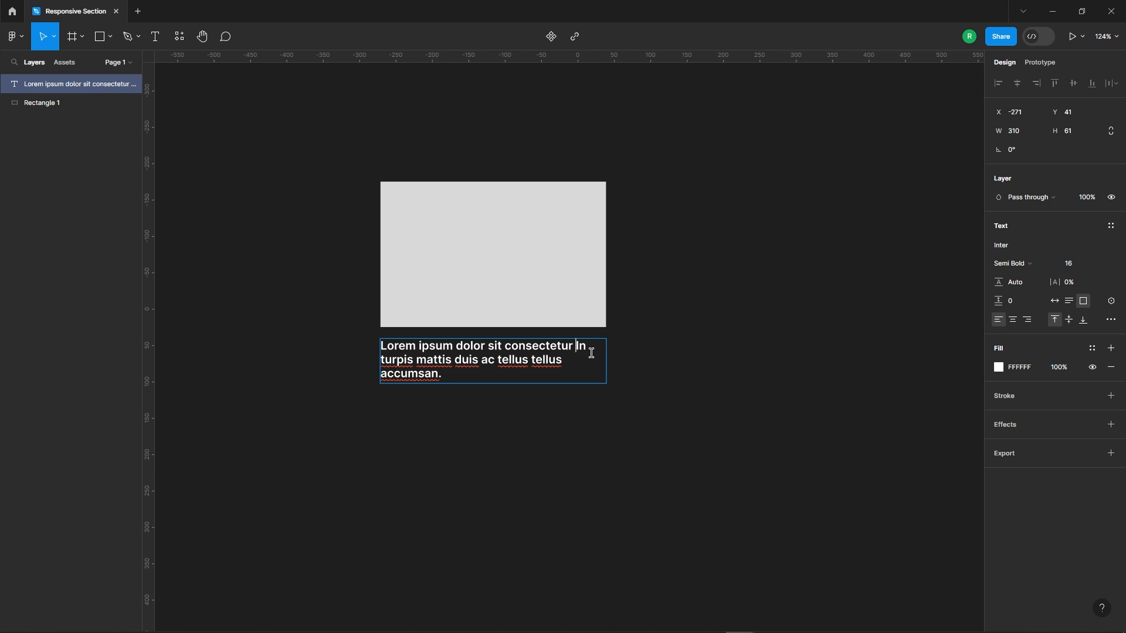
pyautogui.moveTo(569, 366)
pyautogui.mouseDown()
pyautogui.moveTo(518, 372)
pyautogui.moveTo(528, 358)
pyautogui.mouseUp()
pyautogui.press('BackSpace')
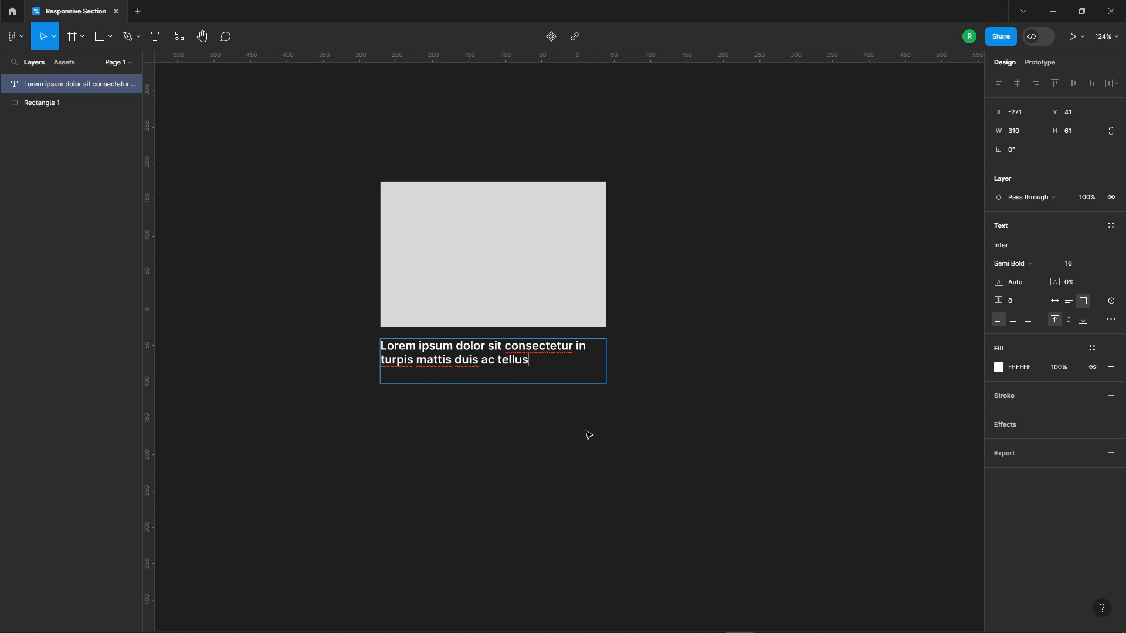
pyautogui.click(1069, 301)
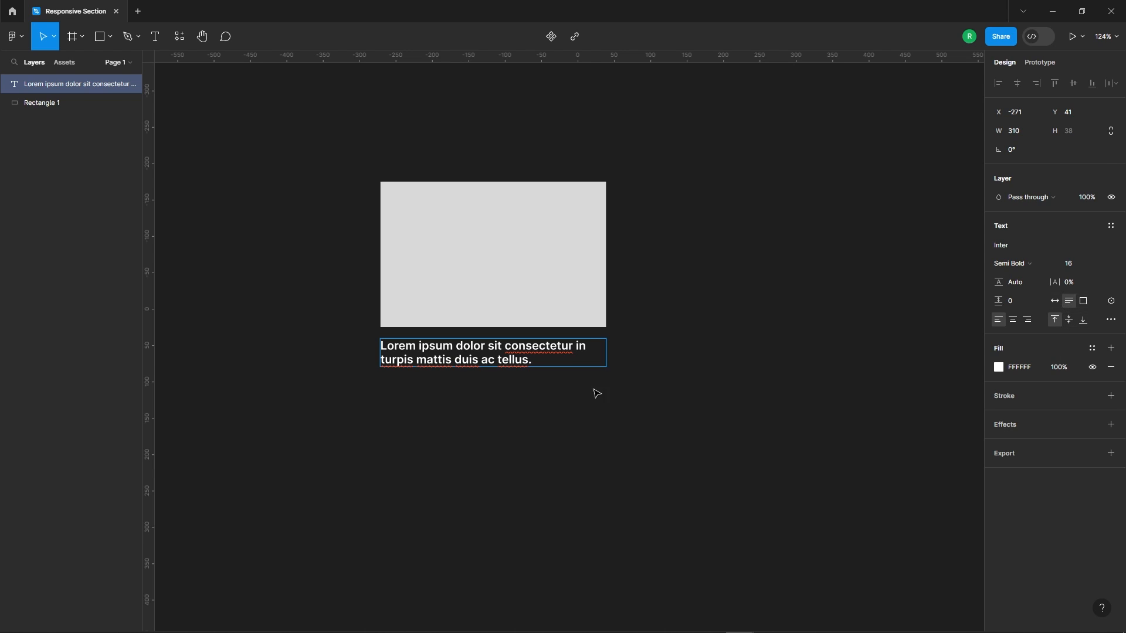
pyautogui.click(372, 209)
# Nudge the lorem ipsum text down below the rectangle to Y 50
pyautogui.scroll(-3, 510, 283)
pyautogui.click(522, 342)
pyautogui.scroll(2, 501, 375)
pyautogui.press('Down')
pyautogui.press('Down')
pyautogui.press('Down')
pyautogui.press('Down')
pyautogui.press('Down')
pyautogui.press('Down')
pyautogui.press('Down')
pyautogui.press('Down')
pyautogui.press('Down')
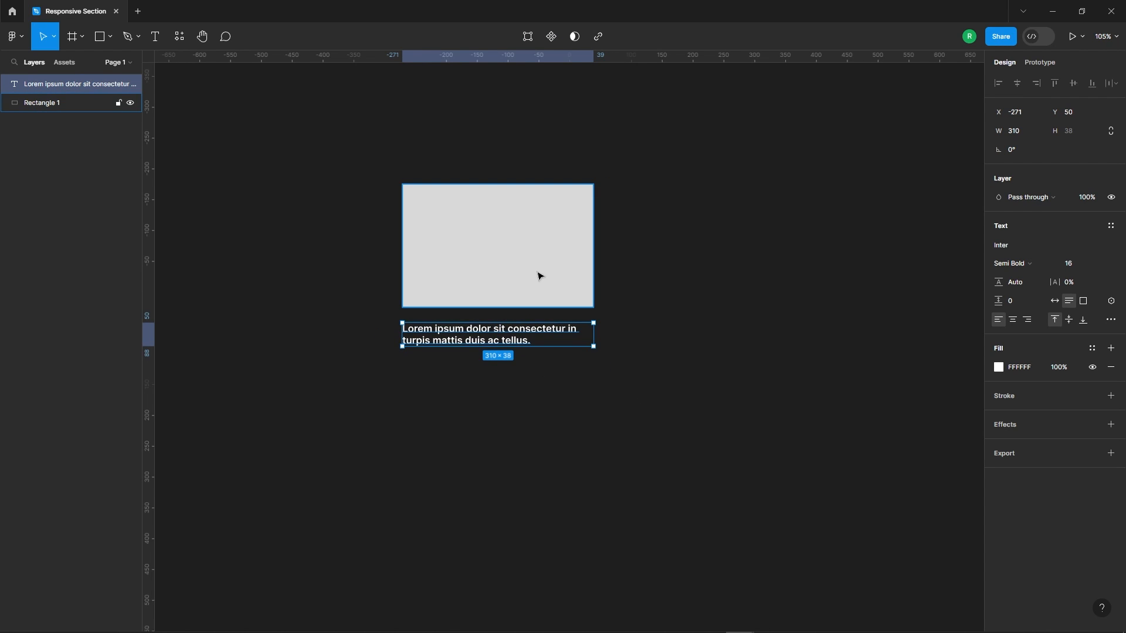
pyautogui.click(388, 261)
pyautogui.scroll(-2, 404, 260)
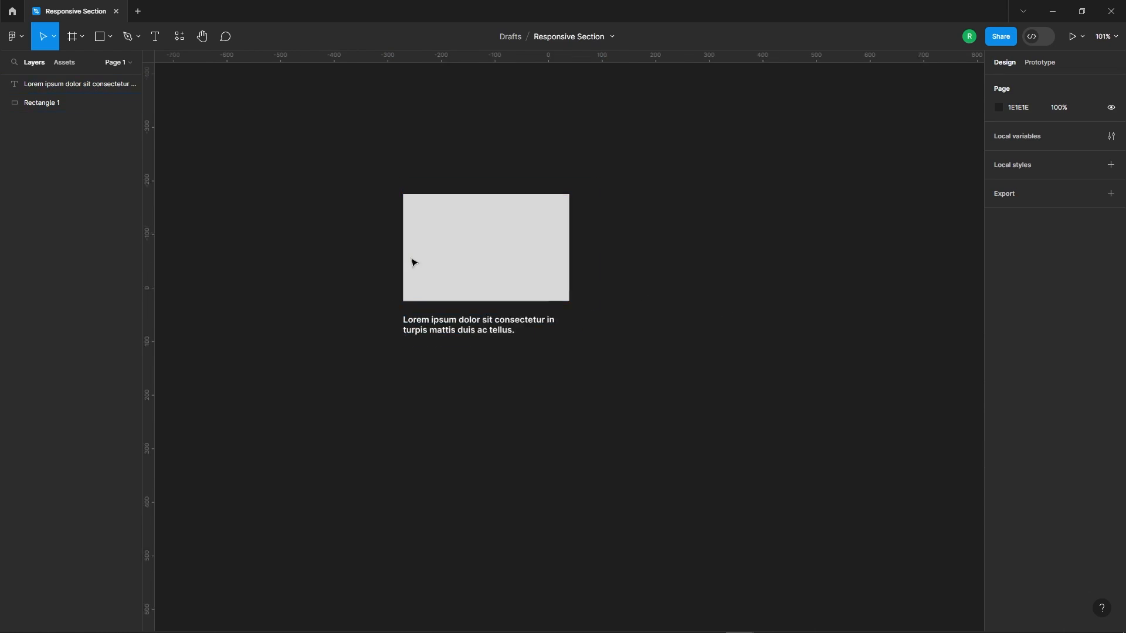
# Add the text "Design System" beneath the lorem ipsum heading and set its font size to 12
pyautogui.click(155, 36)
pyautogui.scroll(2, 454, 329)
pyautogui.click(385, 346)
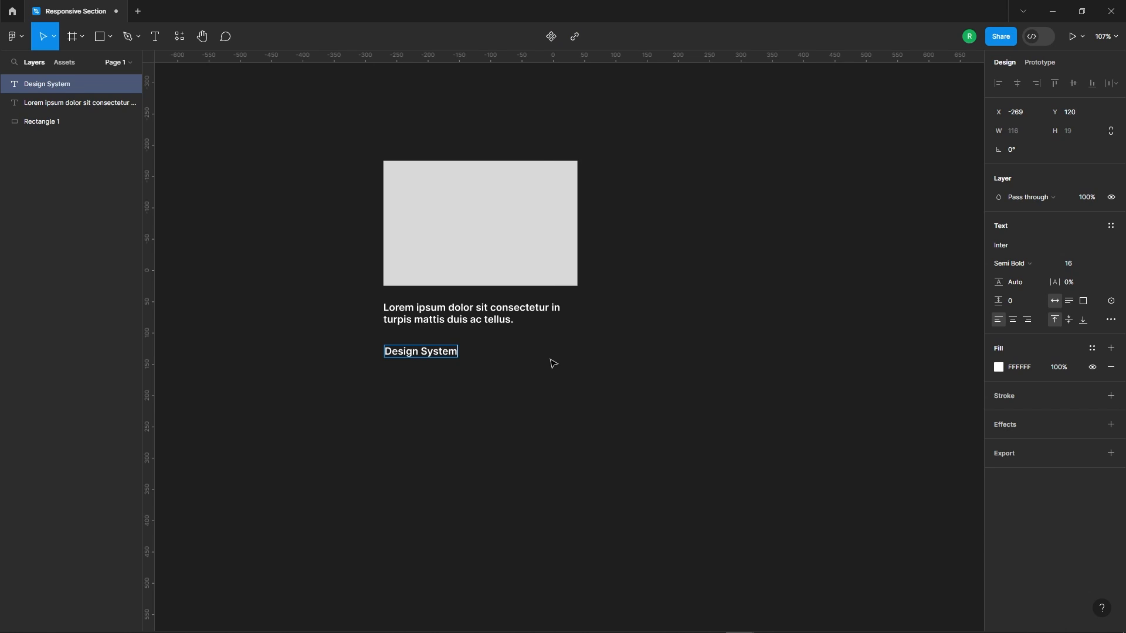
pyautogui.press('Escape')
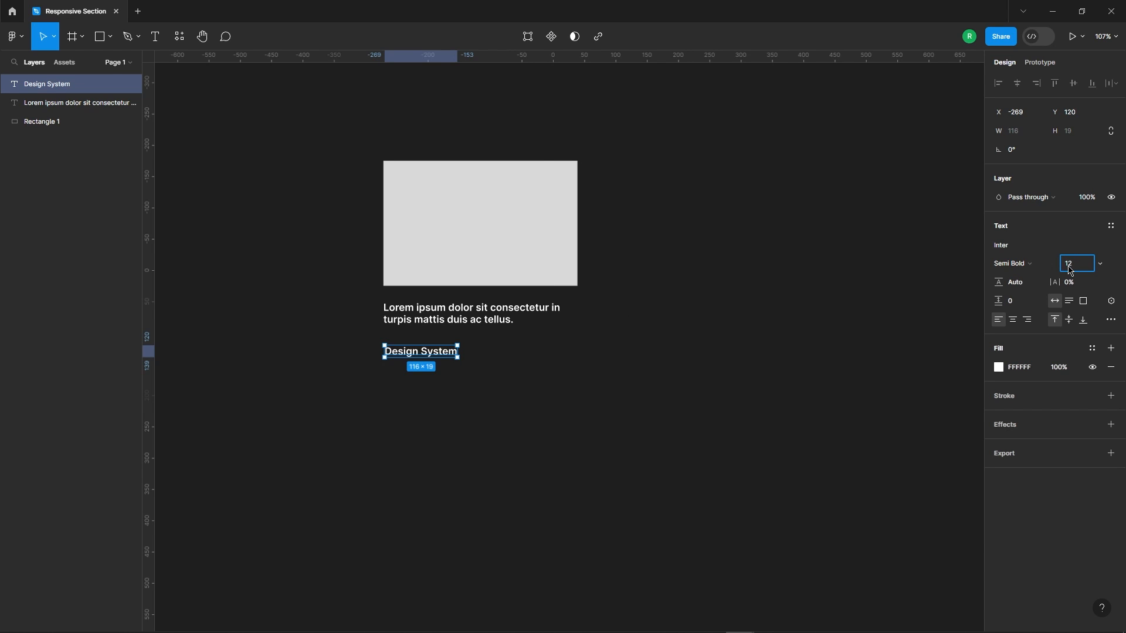
pyautogui.press('Return')
pyautogui.click(635, 364)
# Align the Design System text with the heading's left edge at X -271 and bring it closer to the heading
pyautogui.click(510, 319)
pyautogui.click(635, 373)
pyautogui.click(471, 322)
pyautogui.click(380, 345)
pyautogui.moveTo(411, 353); pyautogui.dragTo(409, 349)
pyautogui.click(449, 318)
pyautogui.press('alt')
pyautogui.click(427, 346)
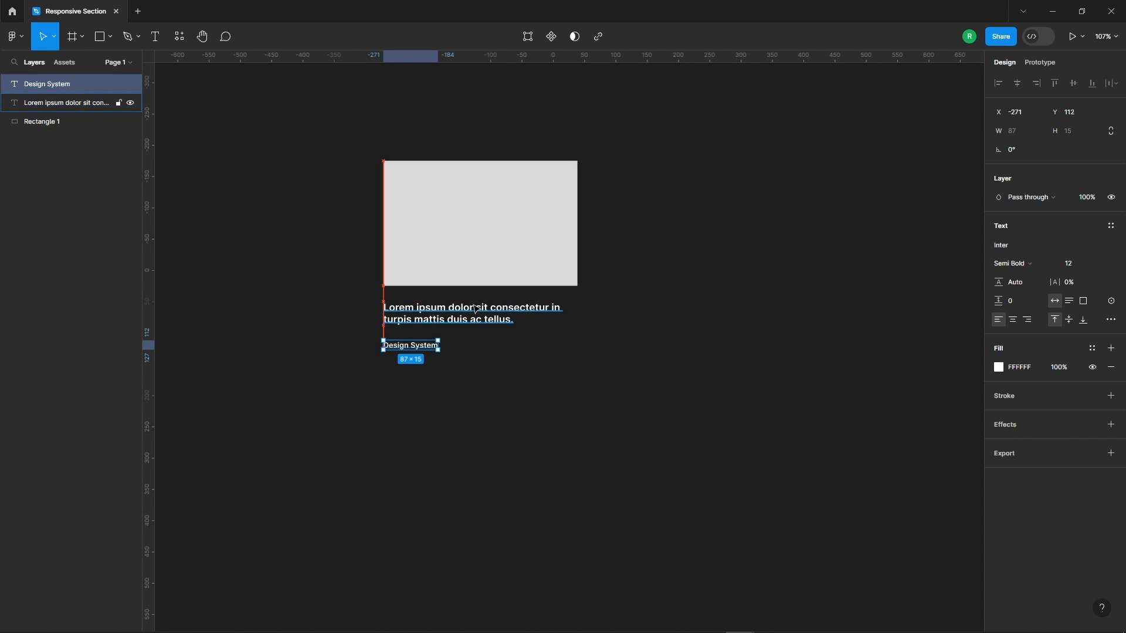
pyautogui.click(704, 217)
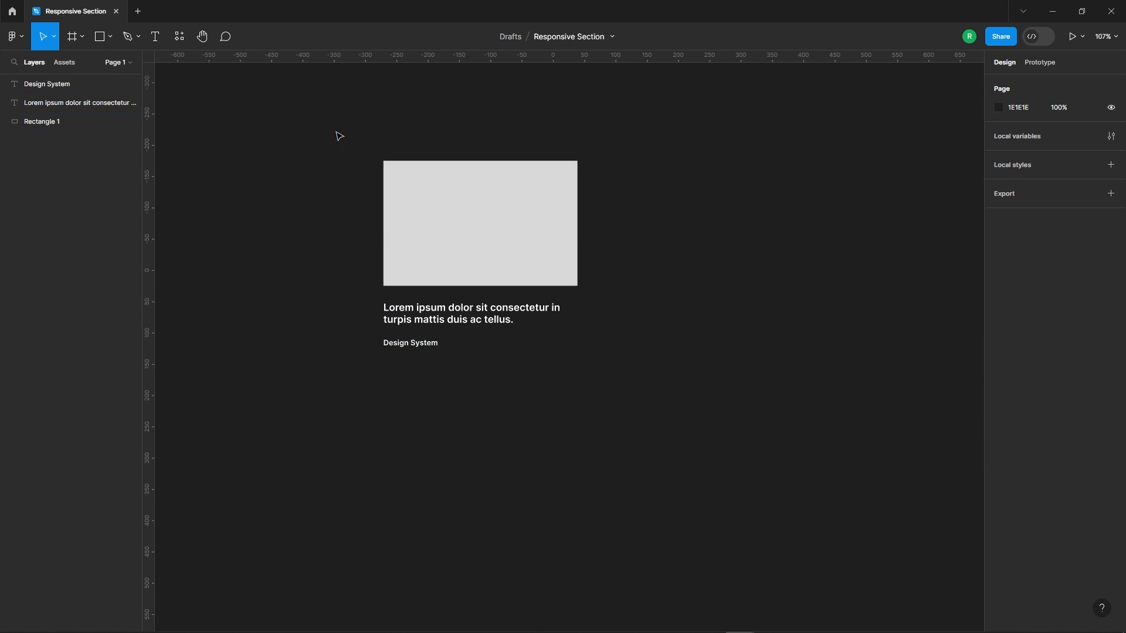
# Nudge the Design System text further up under the heading to Y 103
pyautogui.moveTo(333, 124); pyautogui.dragTo(782, 580)
pyautogui.scroll(-1, 343, 217)
pyautogui.click(604, 360)
pyautogui.click(424, 325)
pyautogui.press('Up')
pyautogui.press('Up')
pyautogui.press('Up')
pyautogui.press('Up')
pyautogui.click(660, 146)
# Change the fill of the Design System text to red F33636
pyautogui.click(402, 324)
pyautogui.click(998, 367)
pyautogui.click(956, 334)
pyautogui.moveTo(946, 326); pyautogui.dragTo(952, 342)
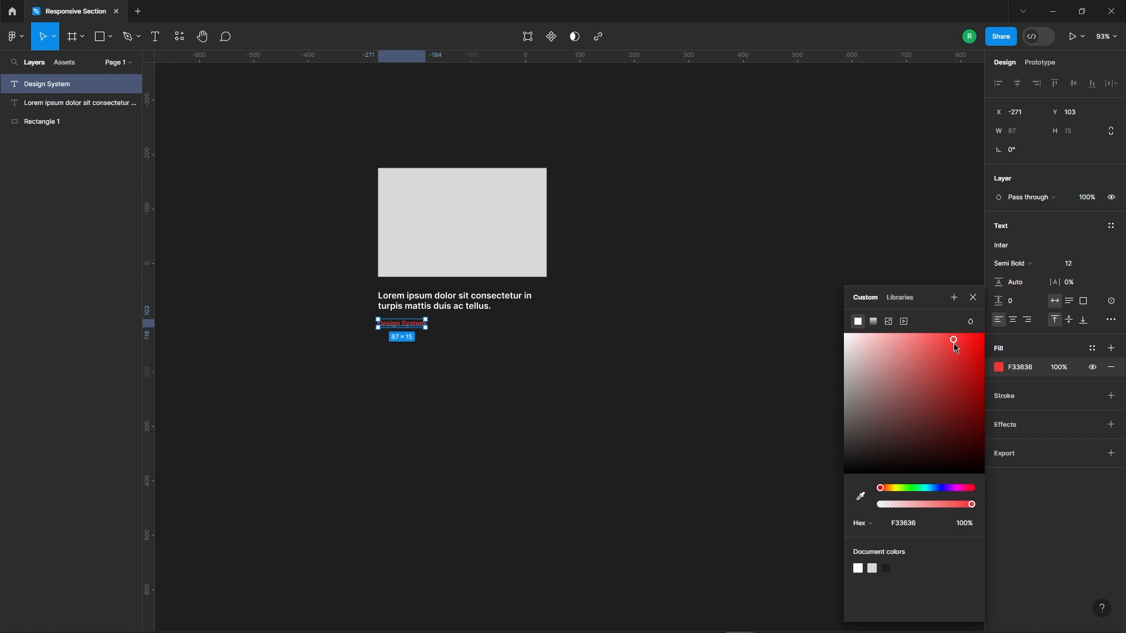
pyautogui.click(781, 212)
# Change the fill of the lorem ipsum heading to a near-black navy
pyautogui.click(462, 307)
pyautogui.click(995, 371)
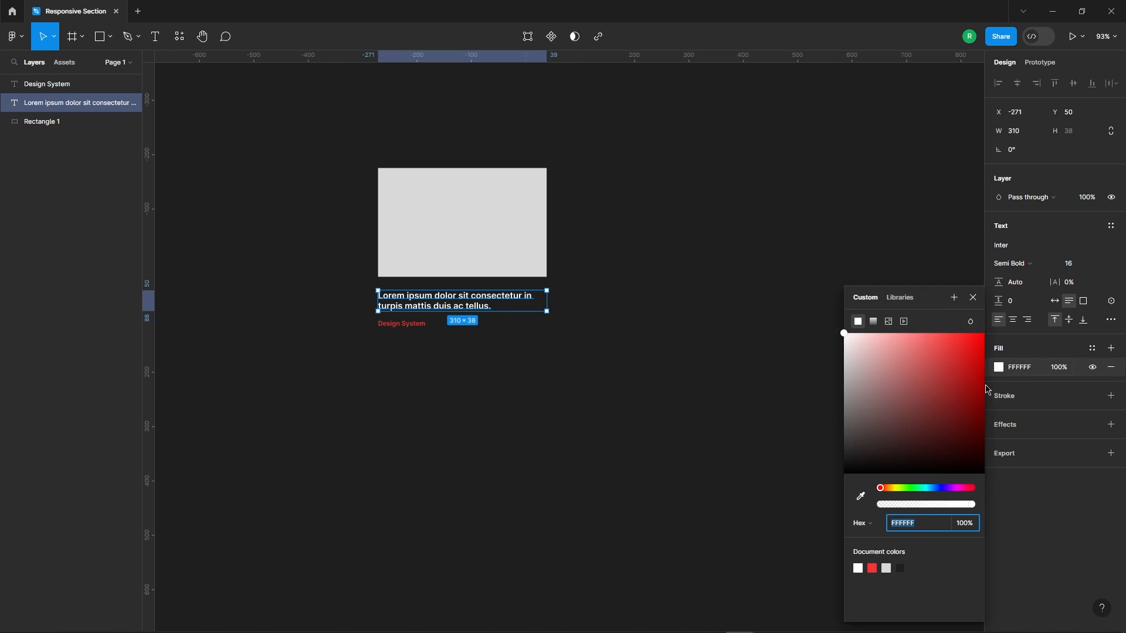
pyautogui.moveTo(949, 489); pyautogui.dragTo(923, 463)
pyautogui.click(698, 299)
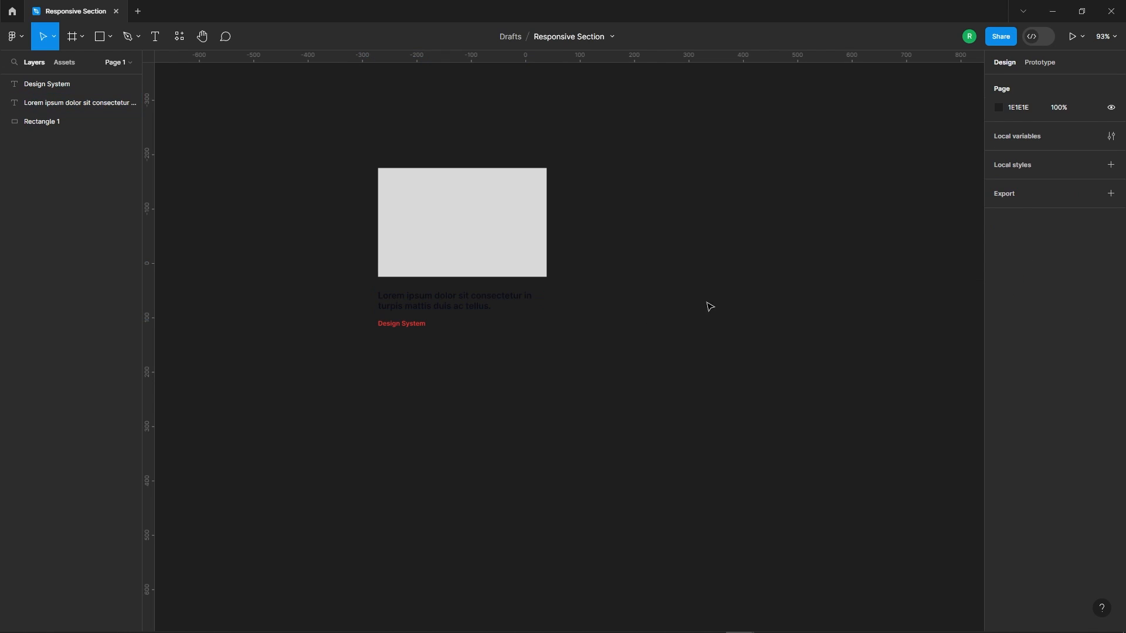
# Set the rectangle's corner radius to 20
pyautogui.click(444, 202)
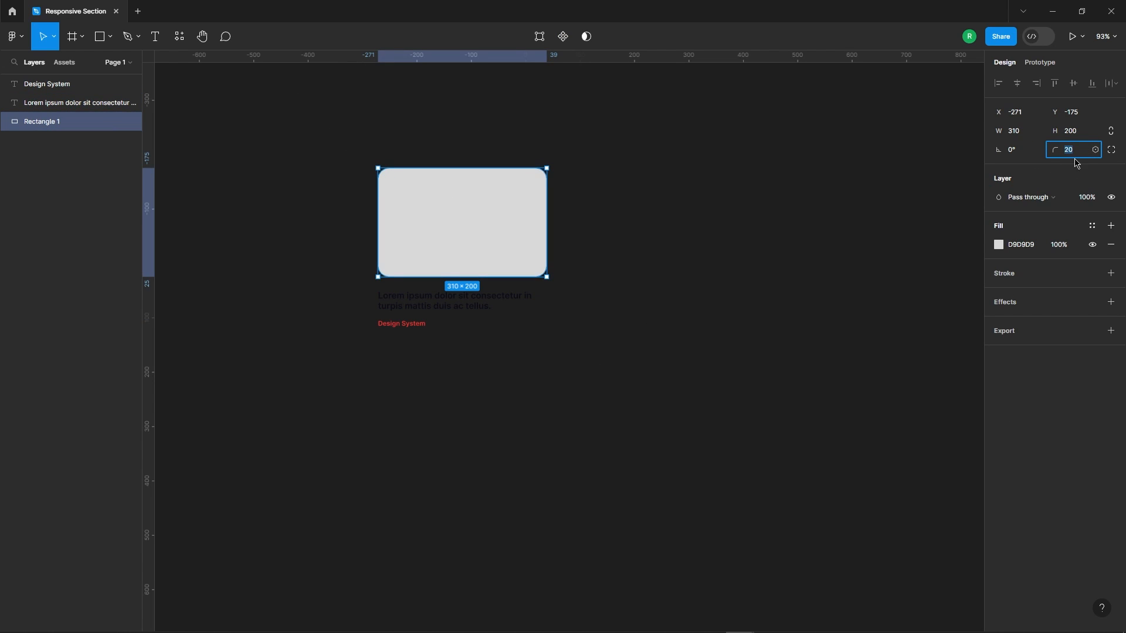
pyautogui.click(698, 205)
# Wrap the heading and the Design System text together in an auto layout frame
pyautogui.moveTo(360, 296); pyautogui.dragTo(465, 323)
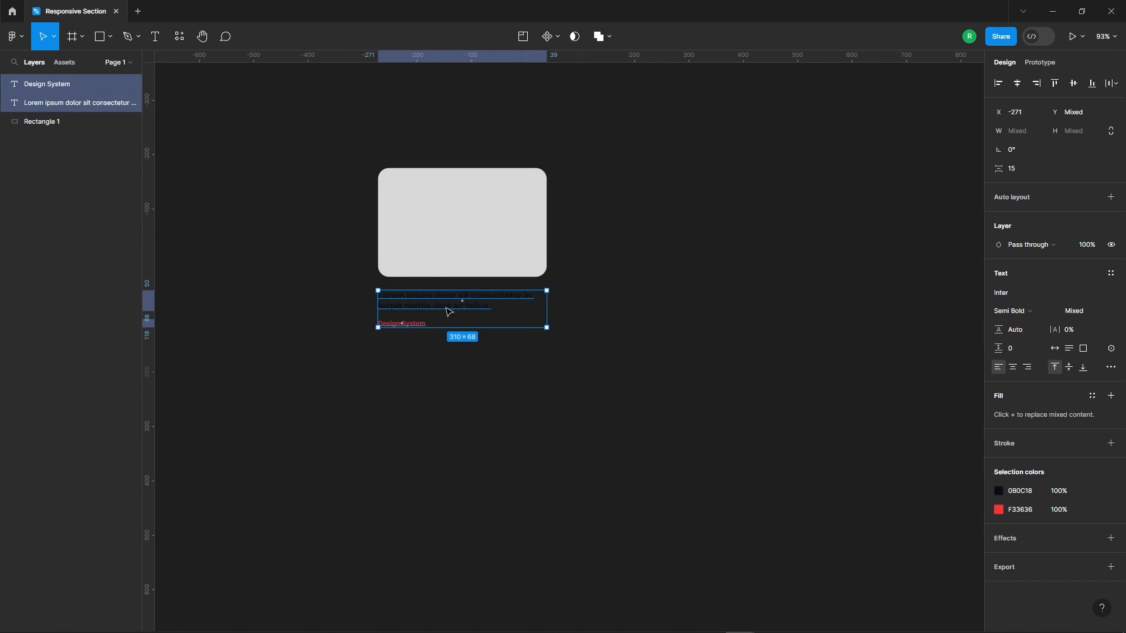
pyautogui.rightClick(497, 293)
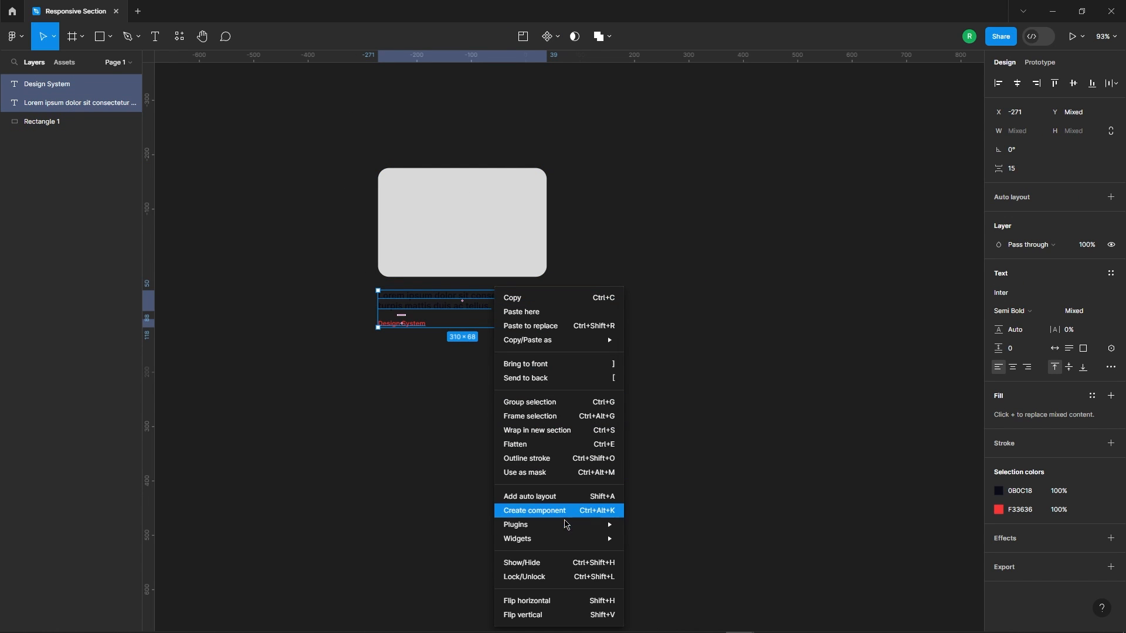
pyautogui.click(528, 496)
pyautogui.click(307, 300)
# Wrap the rectangle and the text frame together in an outer auto layout frame
pyautogui.moveTo(282, 137); pyautogui.dragTo(460, 309)
pyautogui.rightClick(502, 227)
pyautogui.click(531, 443)
pyautogui.click(534, 382)
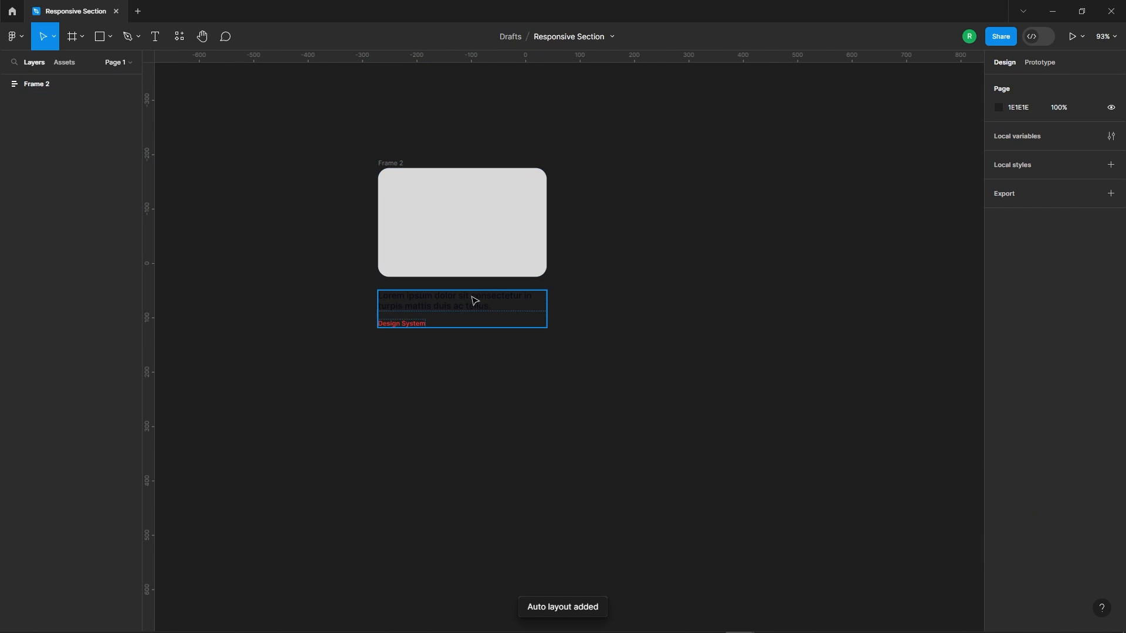
# Add a white FFFFFF fill to the outer card frame
pyautogui.click(432, 178)
pyautogui.scroll(-2, 596, 236)
pyautogui.click(646, 274)
pyautogui.click(402, 169)
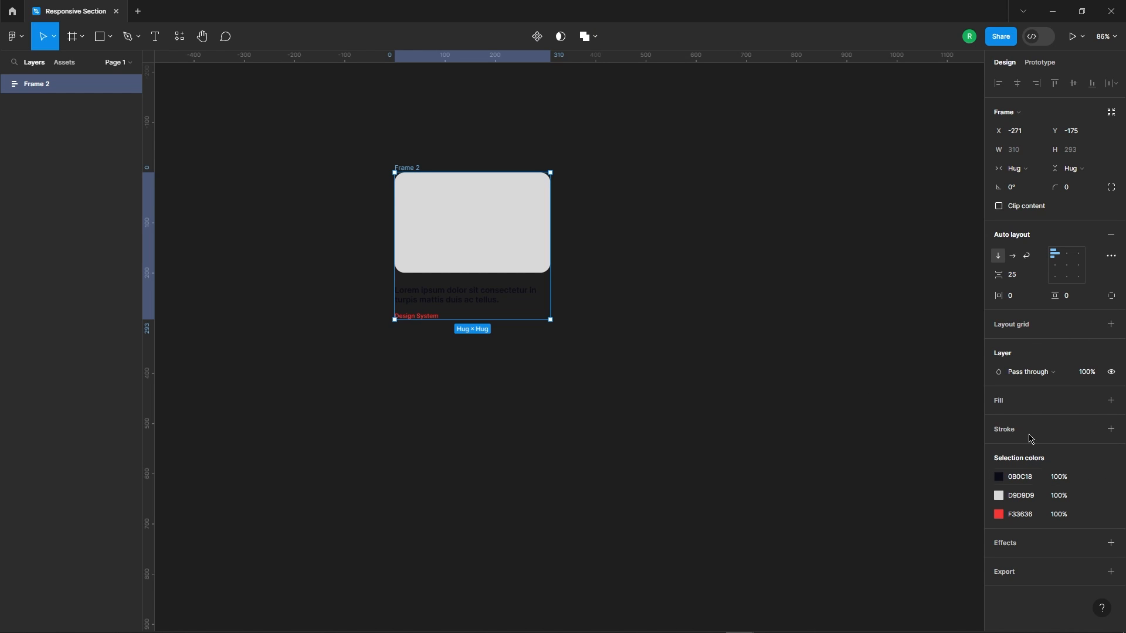
pyautogui.click(1060, 400)
# Set the card frame's horizontal and vertical auto layout padding to 30 each
pyautogui.hotkey('shift', 'Up')
pyautogui.hotkey('shift', 'Up')
pyautogui.hotkey('shift', 'Up')
pyautogui.hotkey('shift', 'Up')
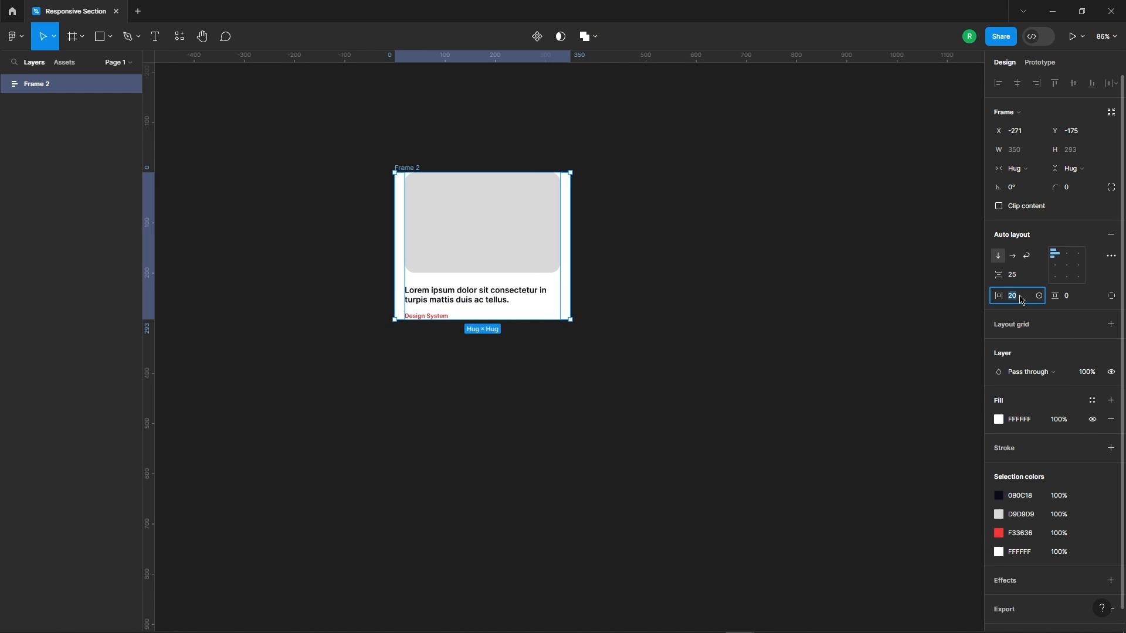
pyautogui.hotkey('shift', 'Down')
pyautogui.keyDown('shift'); pyautogui.click(1071, 297); pyautogui.keyUp('shift')
pyautogui.press('Escape')
pyautogui.hotkey('shift', 'Up')
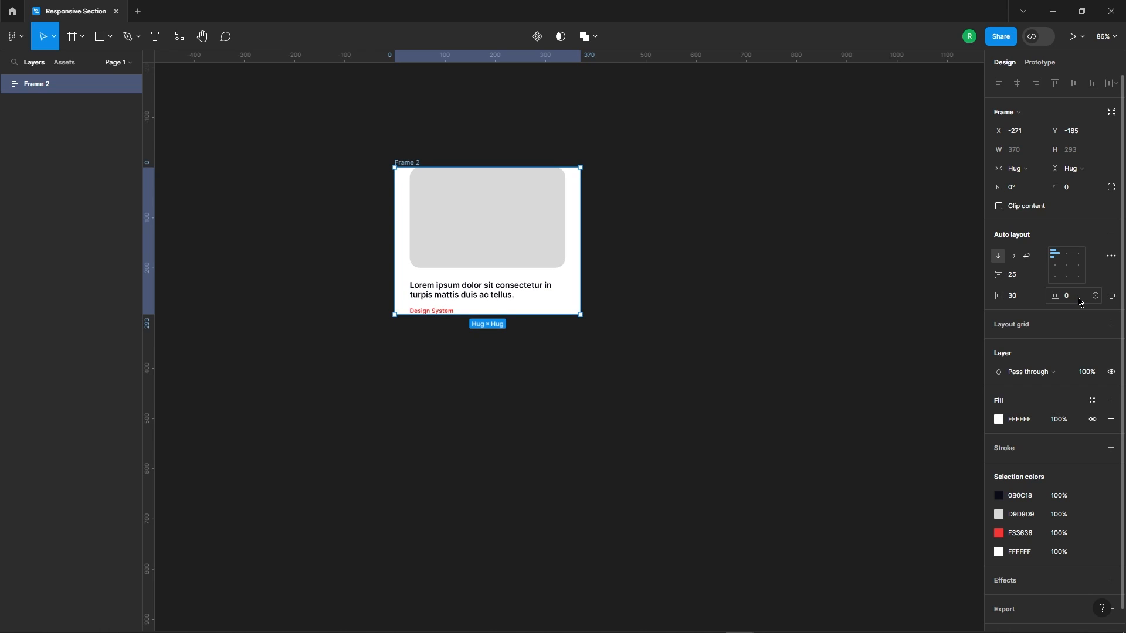
pyautogui.hotkey('shift', 'Up')
pyautogui.hotkey('shift', 'Up')
pyautogui.hotkey('shift', 'Up')
pyautogui.click(765, 234)
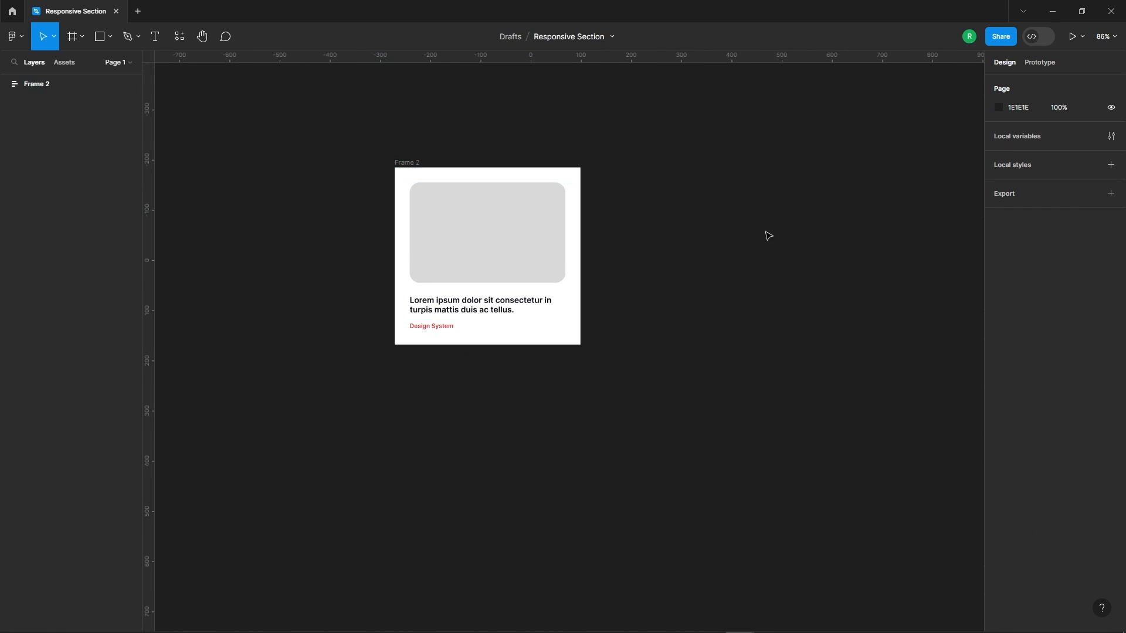
pyautogui.click(522, 219)
pyautogui.click(399, 130)
pyautogui.click(406, 163)
pyautogui.click(625, 206)
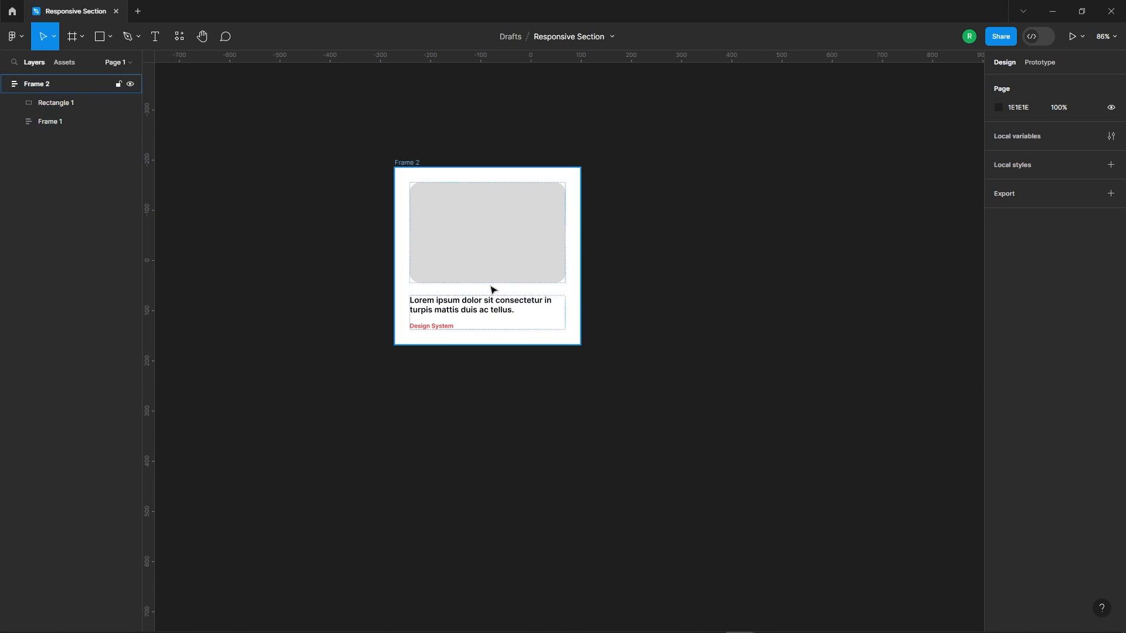
pyautogui.click(489, 253)
pyautogui.click(668, 304)
# Set the vertical gap between the items in the card frame to 30
pyautogui.click(415, 174)
pyautogui.click(1027, 276)
pyautogui.press('Up')
pyautogui.press('Up')
pyautogui.press('Up')
pyautogui.press('Up')
pyautogui.press('Up')
pyautogui.click(698, 289)
pyautogui.click(579, 199)
pyautogui.click(842, 307)
pyautogui.click(407, 171)
pyautogui.click(746, 398)
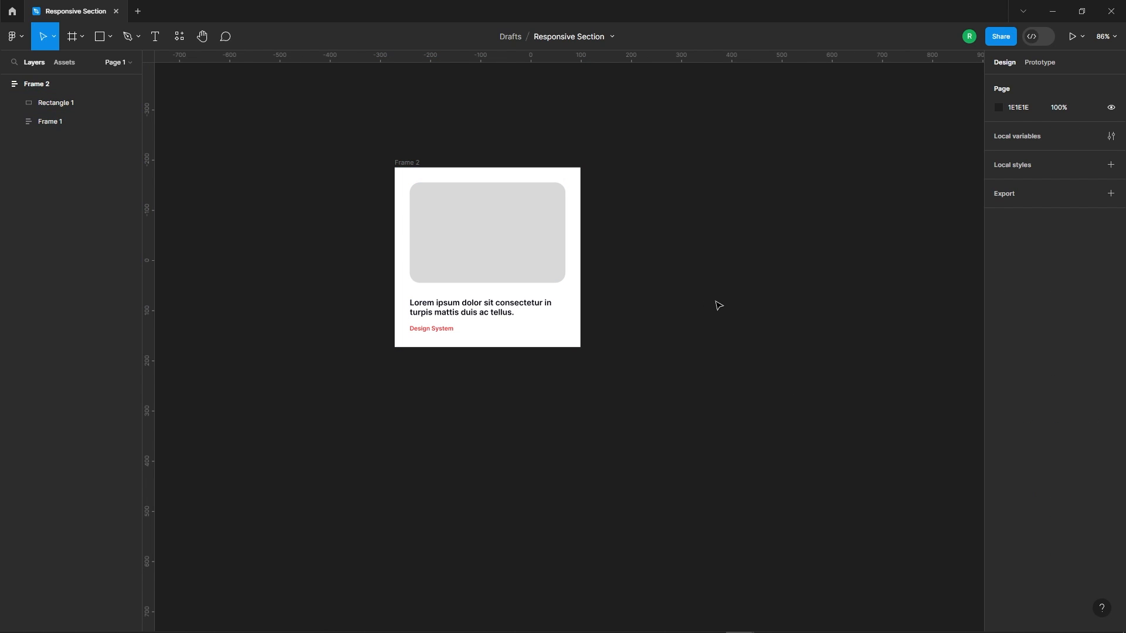
# Set the corner radius of the card frame to 29
pyautogui.click(577, 202)
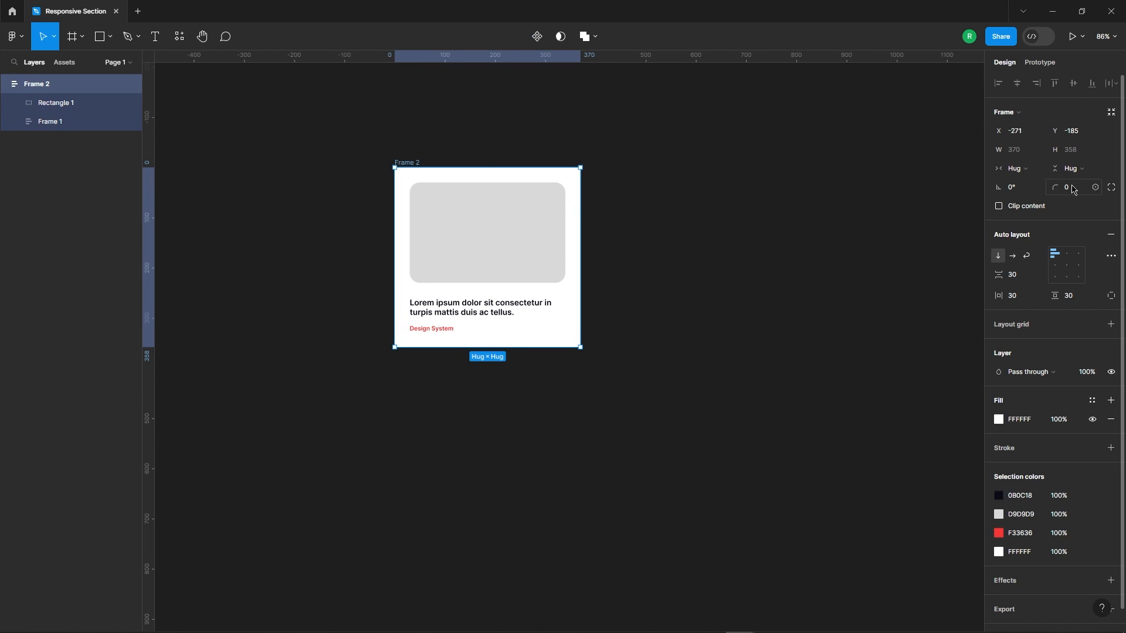
pyautogui.write('30')
pyautogui.press('Return')
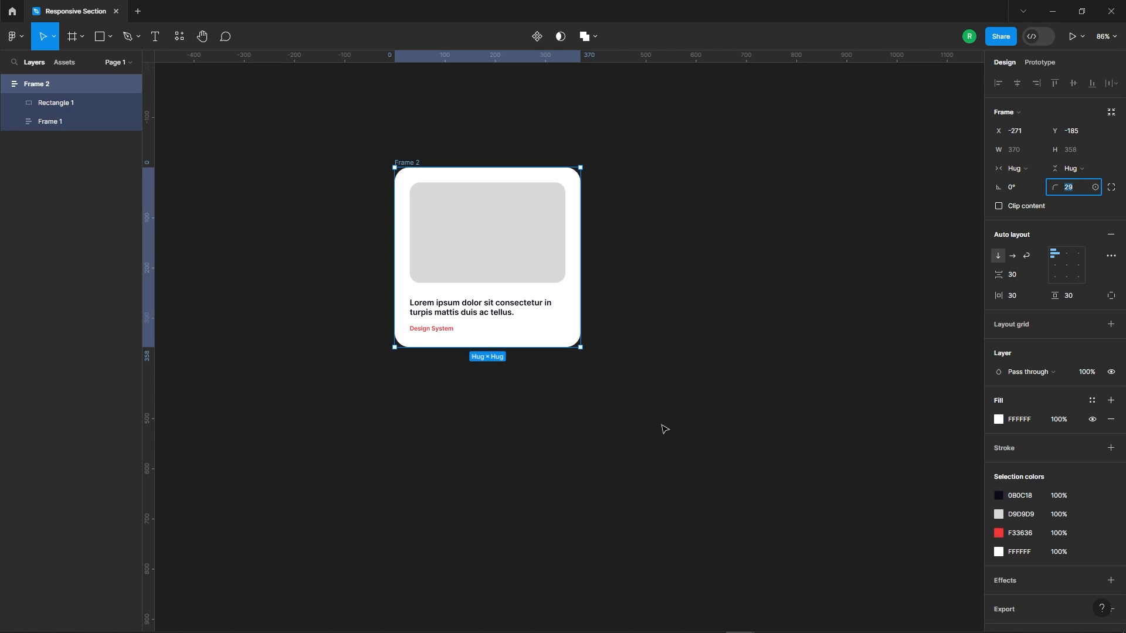
pyautogui.click(748, 357)
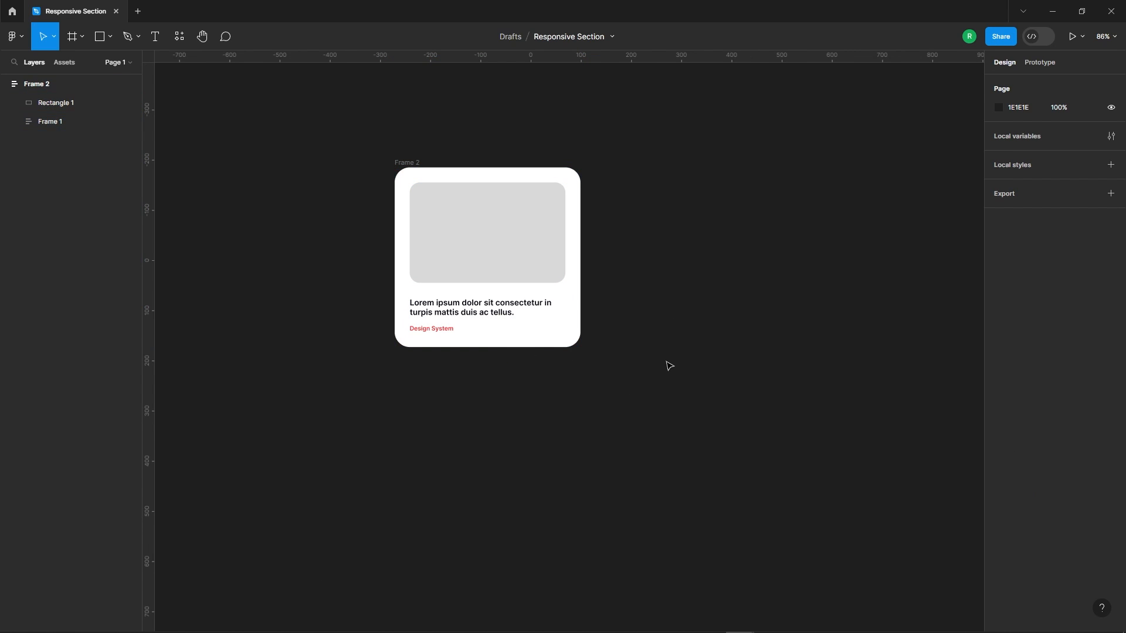
pyautogui.click(578, 338)
pyautogui.click(695, 311)
pyautogui.scroll(-5, 540, 226)
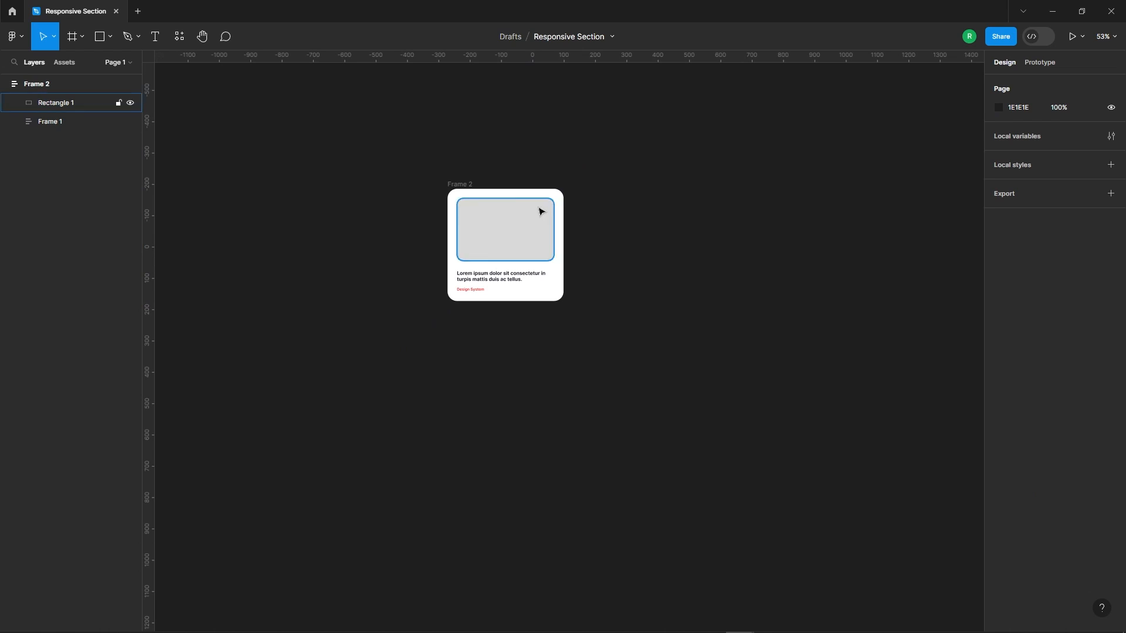
# Duplicate the card five times into a single row with a spacing of 30 between cards
pyautogui.click(550, 218)
pyautogui.hotkey('ctrl', 'd')
pyautogui.moveTo(598, 188); pyautogui.dragTo(589, 188)
pyautogui.hotkey('ctrl', 'd')
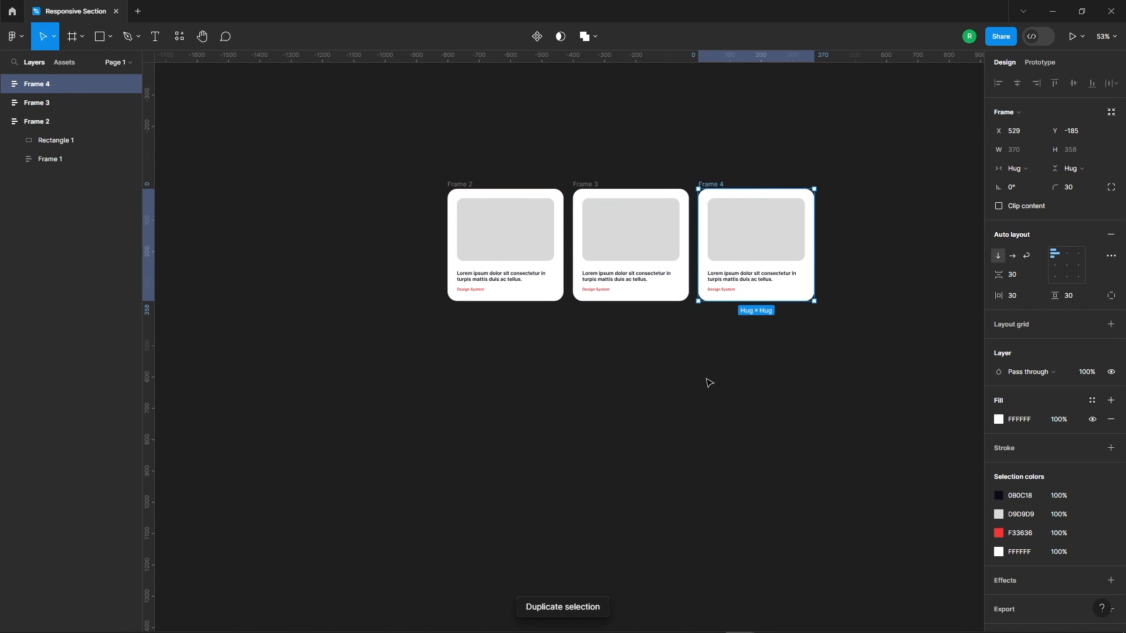
pyautogui.hotkey('ctrl', 'd')
pyautogui.hotkey('ctrl', 'd')
pyautogui.scroll(-1, 701, 408)
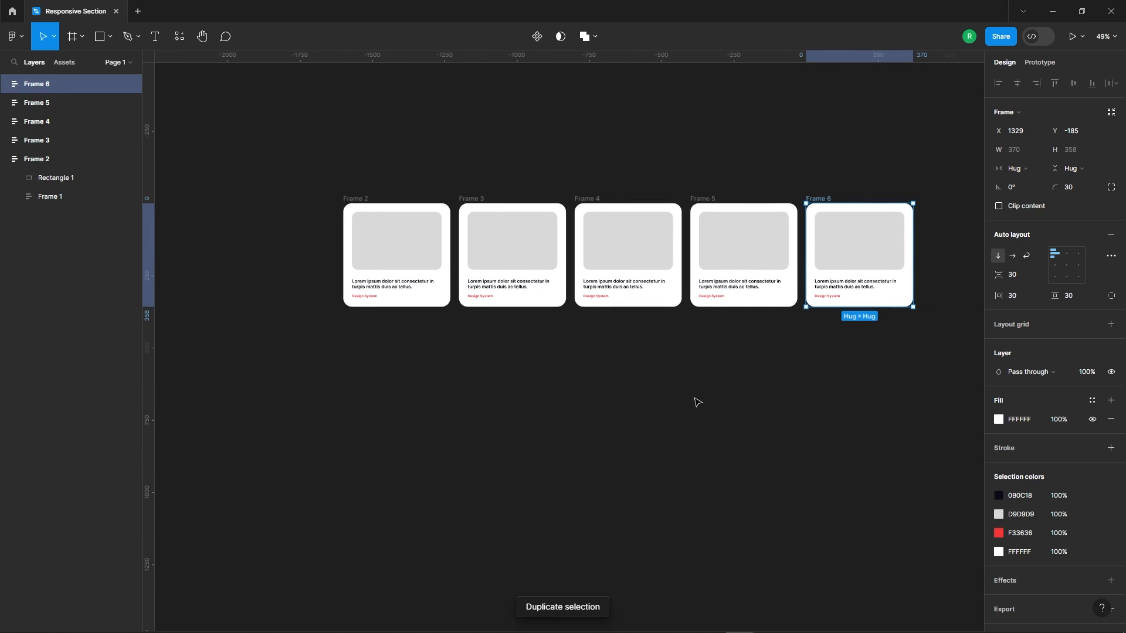
pyautogui.hotkey('ctrl', 'd')
# Move the last three cards of the row beneath the first three to form a two-row grid
pyautogui.click(787, 439)
pyautogui.moveTo(598, 142); pyautogui.dragTo(941, 431)
pyautogui.scroll(-5, 819, 245)
pyautogui.moveTo(696, 213); pyautogui.dragTo(481, 284)
pyautogui.click(545, 398)
pyautogui.scroll(3, 562, 345)
# Wrap all six cards in one auto layout frame with horizontal and vertical gaps of 30
pyautogui.moveTo(339, 98); pyautogui.dragTo(902, 490)
pyautogui.rightClick(679, 195)
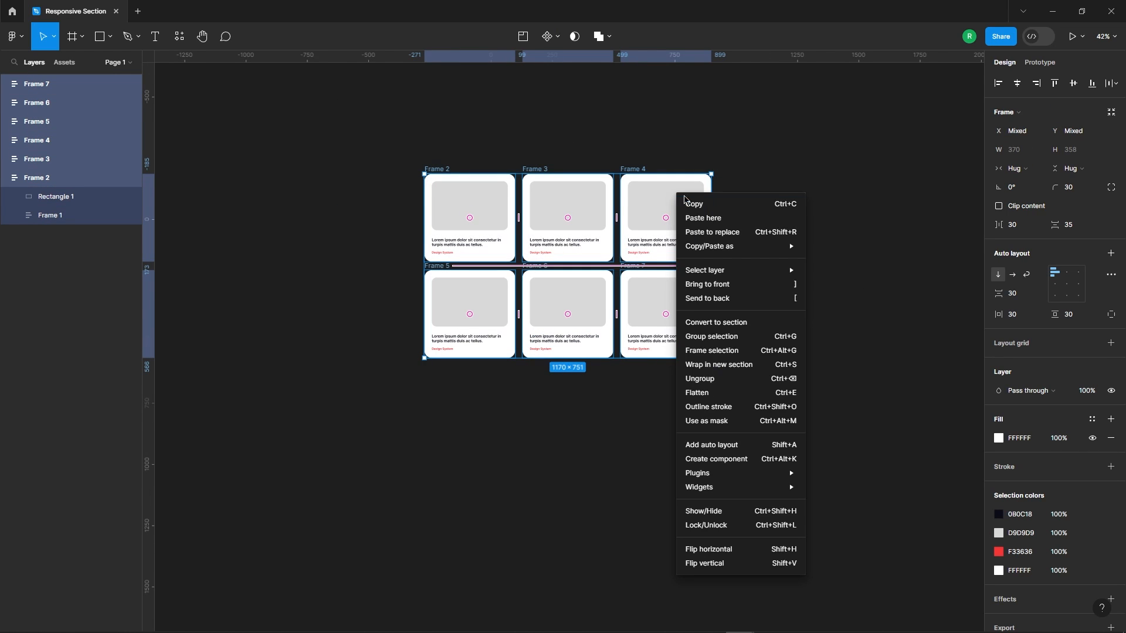
pyautogui.click(730, 450)
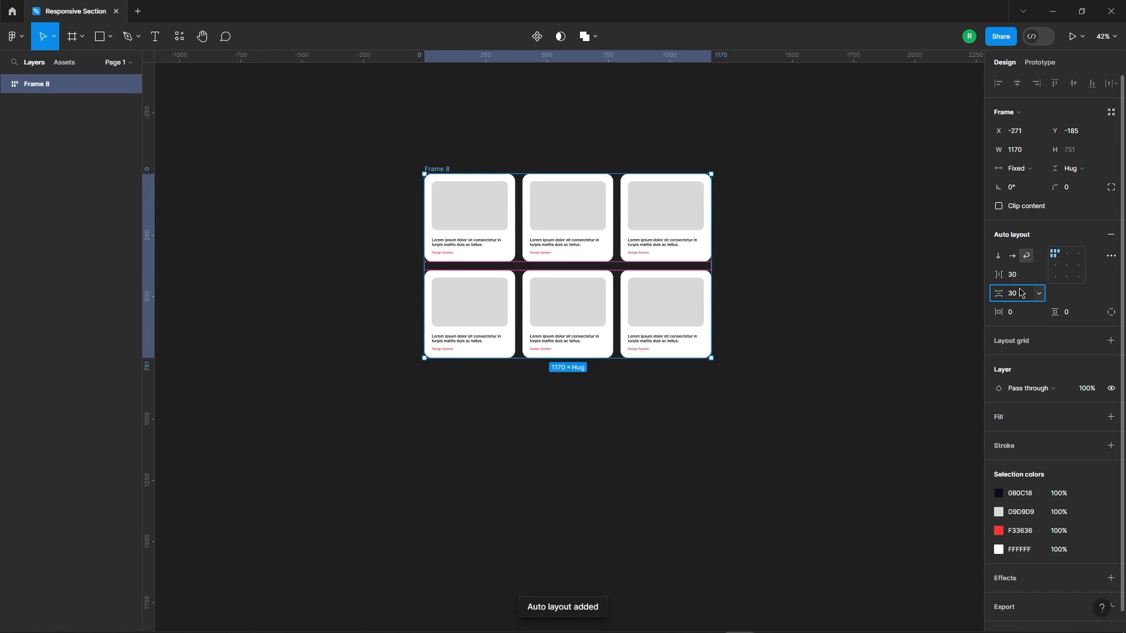
pyautogui.click(778, 289)
# Fill the image placeholders of all six cards with photos from the abstract preset of the Unsplash plugin
pyautogui.scroll(5, 492, 129)
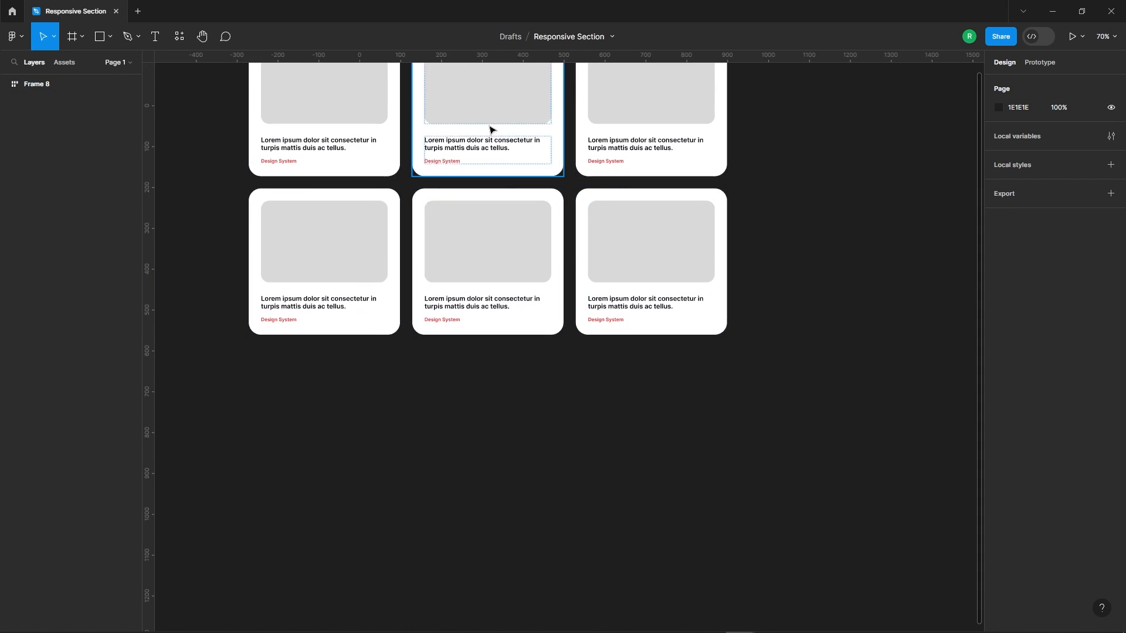
pyautogui.scroll(4, 626, 213)
pyautogui.hscroll(-5, 422, 219)
pyautogui.keyDown('ctrl'); pyautogui.click(501, 227); pyautogui.keyUp('ctrl')
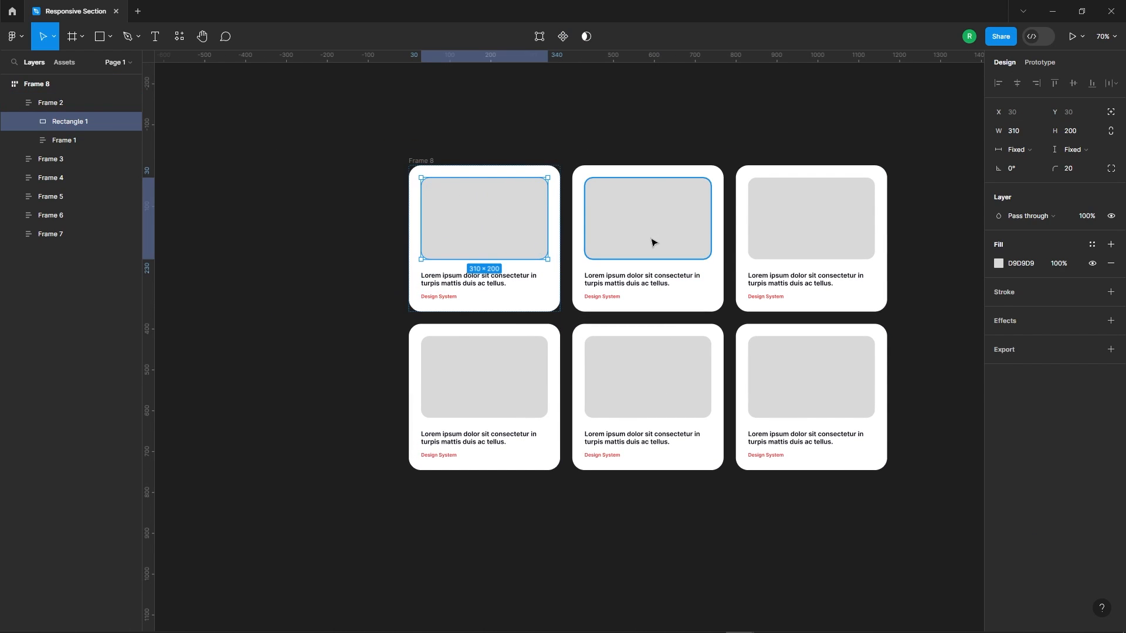
pyautogui.keyDown('ctrl'); pyautogui.keyDown('shift'); pyautogui.click(654, 243); pyautogui.keyUp('shift'); pyautogui.keyUp('ctrl')
pyautogui.keyDown('ctrl'); pyautogui.keyDown('shift'); pyautogui.click(813, 235); pyautogui.keyUp('shift'); pyautogui.keyUp('ctrl')
pyautogui.keyDown('ctrl'); pyautogui.keyDown('shift'); pyautogui.click(819, 393); pyautogui.keyUp('shift'); pyautogui.keyUp('ctrl')
pyautogui.keyDown('ctrl'); pyautogui.keyDown('shift'); pyautogui.click(619, 379); pyautogui.keyUp('shift'); pyautogui.keyUp('ctrl')
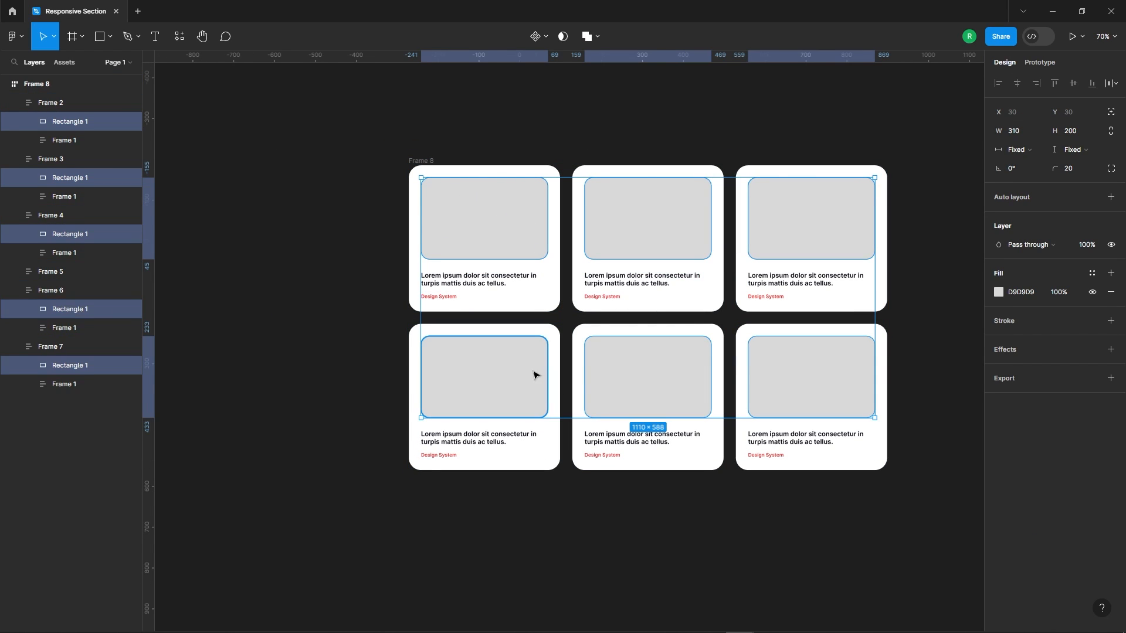
pyautogui.keyDown('ctrl'); pyautogui.keyDown('shift'); pyautogui.click(534, 375); pyautogui.keyUp('shift'); pyautogui.keyUp('ctrl')
pyautogui.click(179, 36)
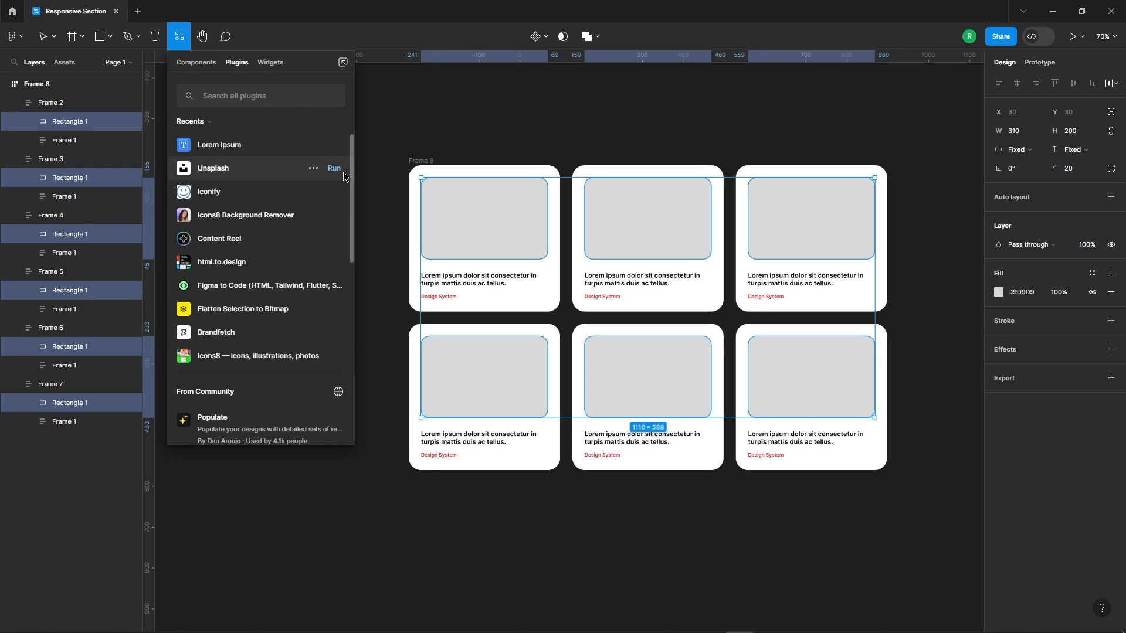
pyautogui.click(333, 169)
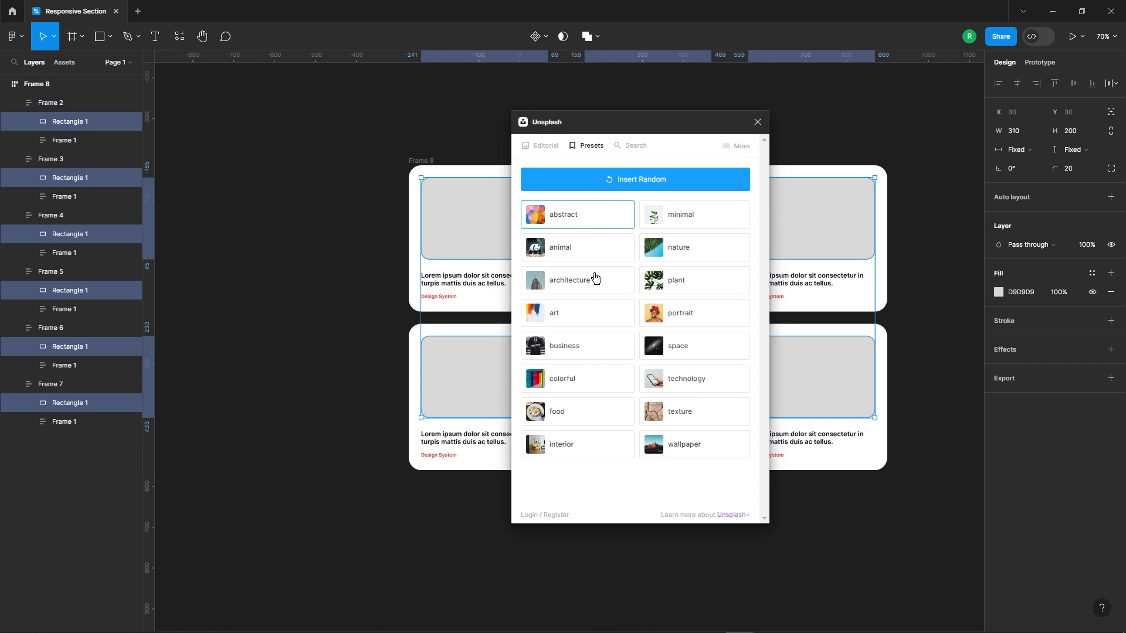
pyautogui.click(572, 220)
pyautogui.moveTo(641, 126); pyautogui.dragTo(355, 140)
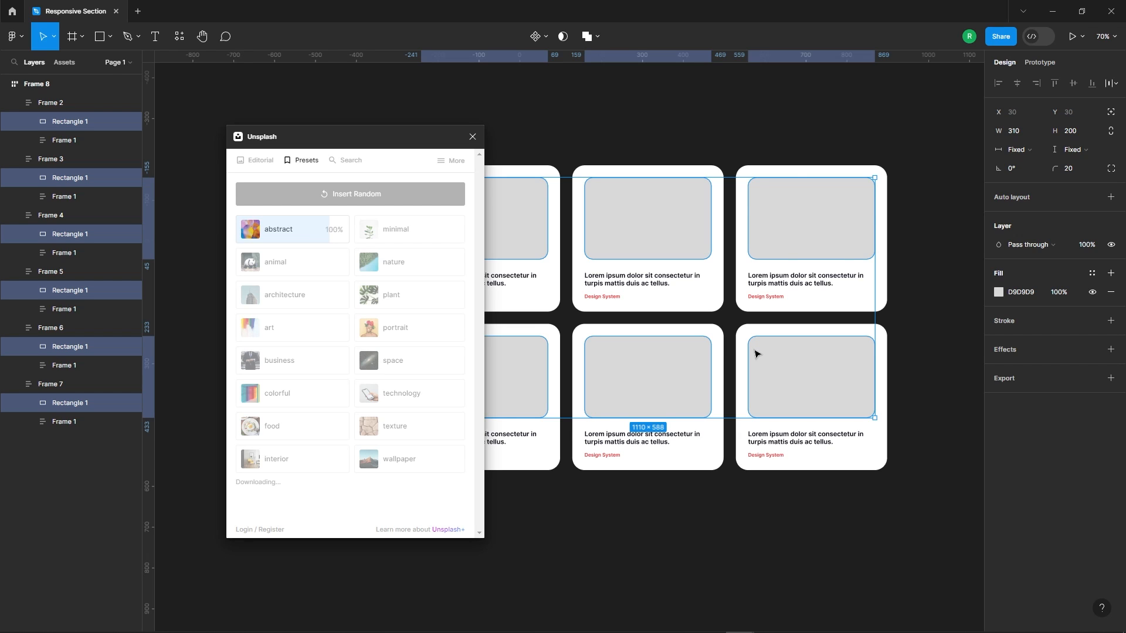
pyautogui.click(471, 138)
pyautogui.click(389, 134)
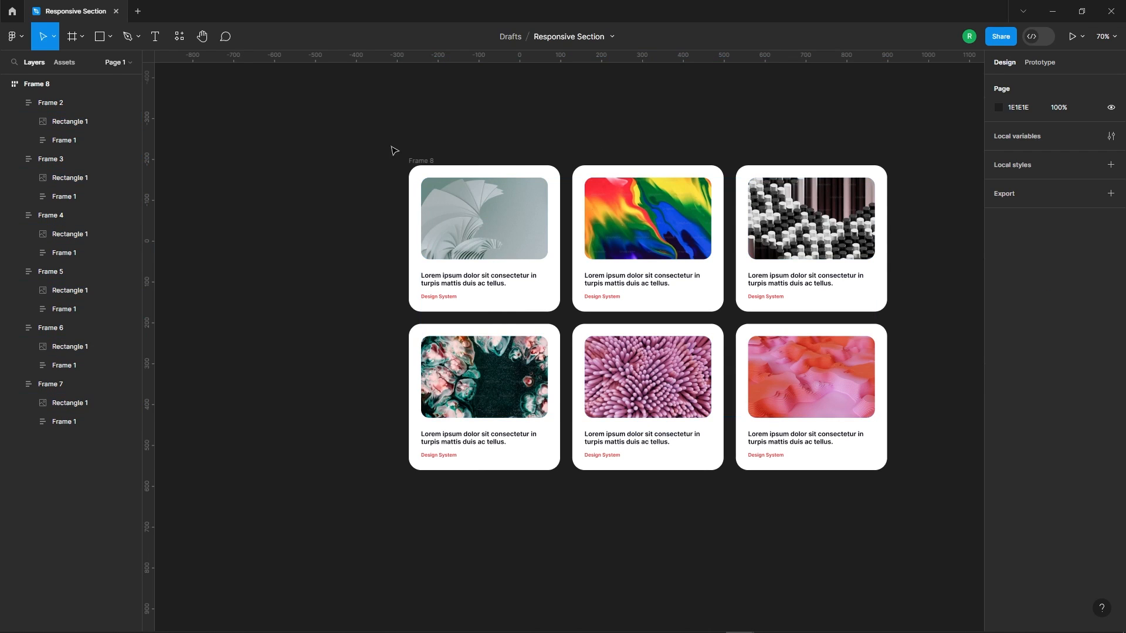
pyautogui.scroll(-3, 389, 133)
pyautogui.scroll(5, 503, 367)
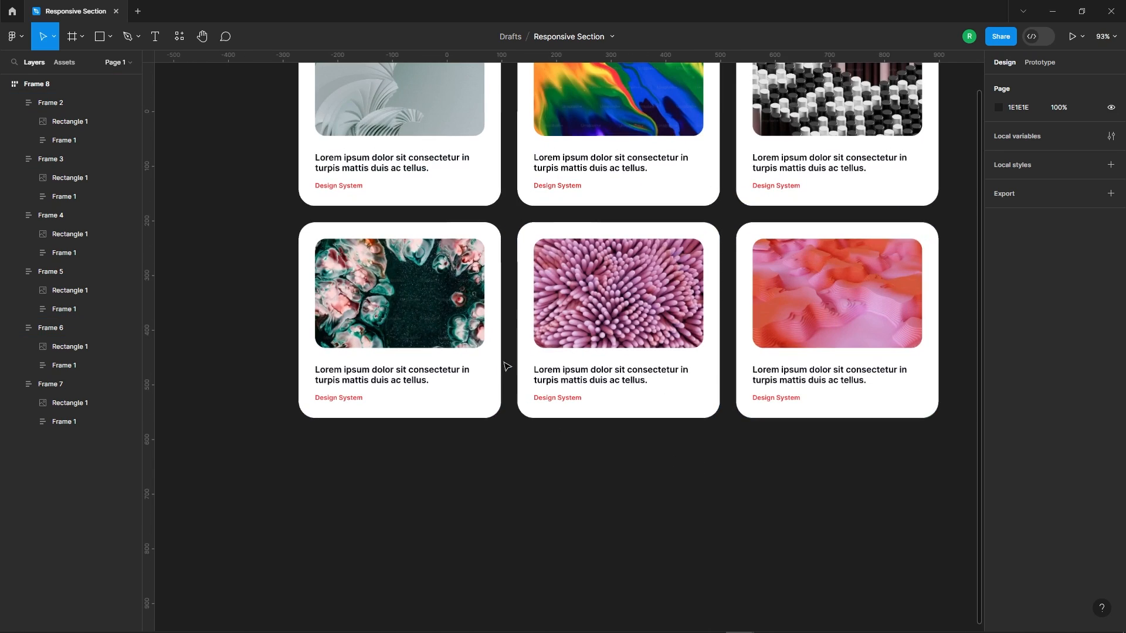
pyautogui.click(595, 361)
pyautogui.scroll(-3, 561, 485)
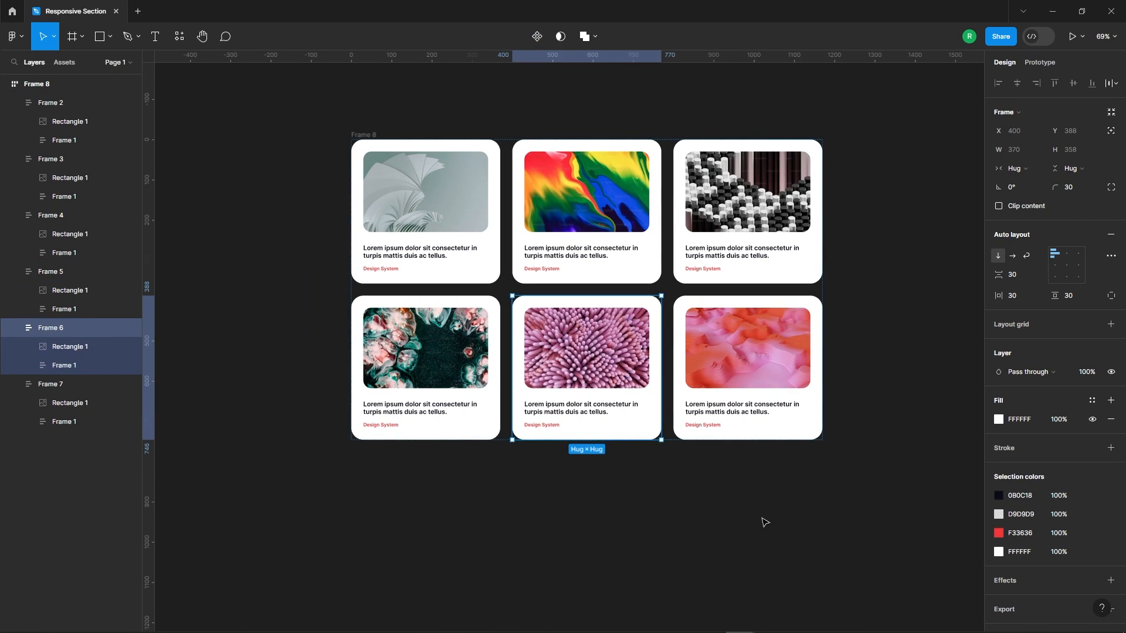
pyautogui.click(764, 523)
# Add a light blue-grey E2EAF1 fill to the outer frame holding the six cards
pyautogui.moveTo(327, 83); pyautogui.dragTo(875, 548)
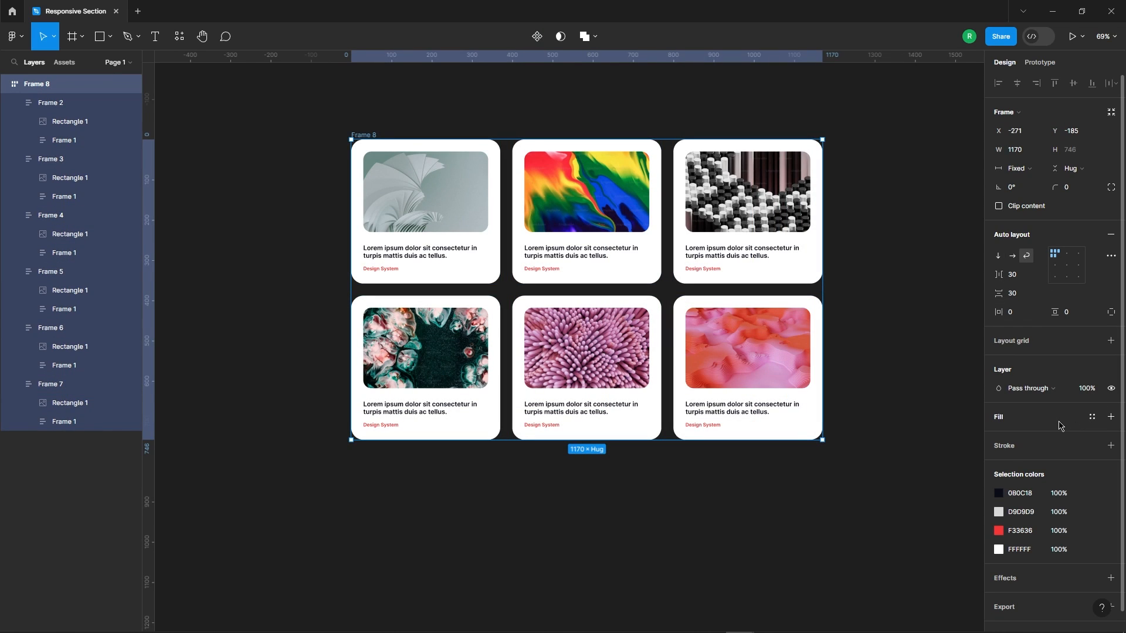
pyautogui.click(1110, 417)
pyautogui.click(999, 436)
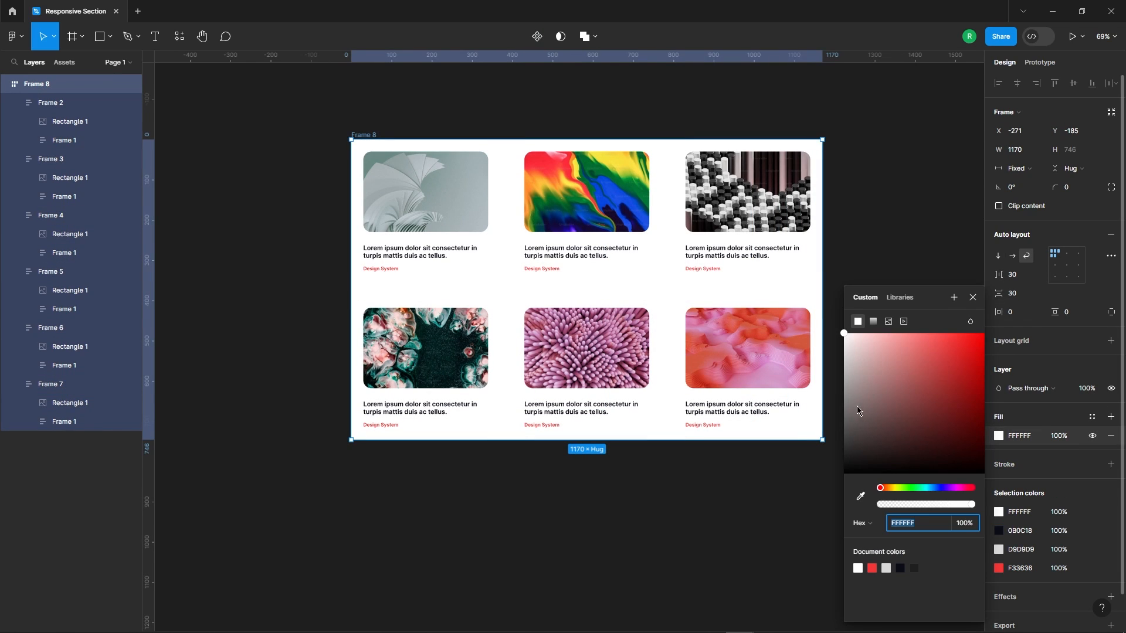
pyautogui.moveTo(927, 490); pyautogui.dragTo(932, 488)
pyautogui.moveTo(844, 333)
pyautogui.mouseDown()
pyautogui.moveTo(865, 333)
pyautogui.moveTo(850, 344)
pyautogui.mouseUp()
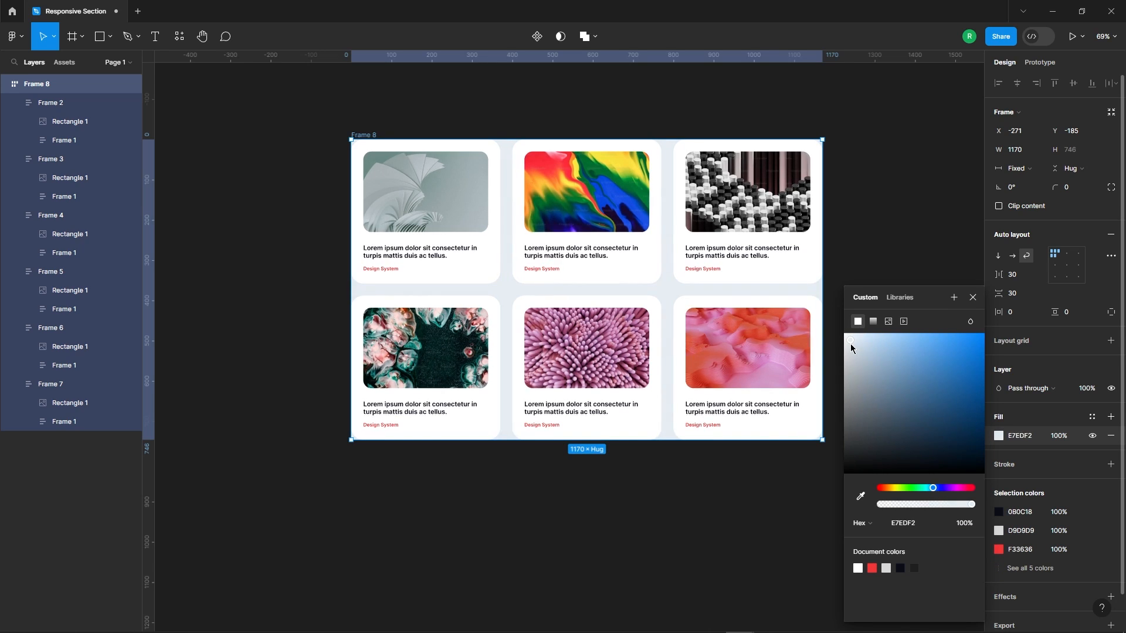
pyautogui.click(879, 227)
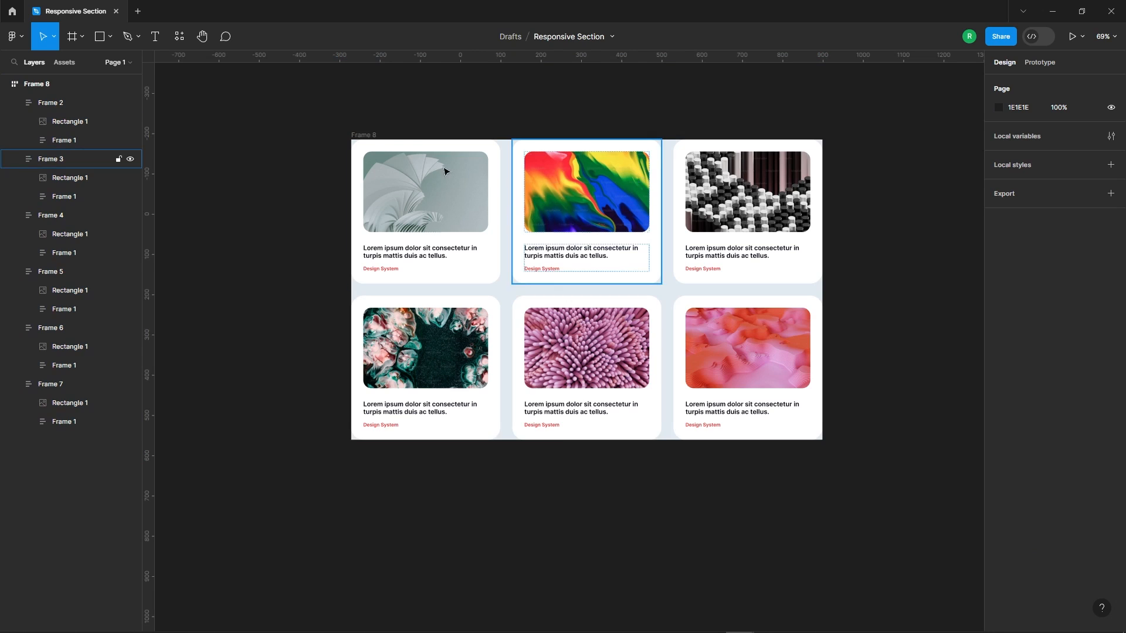
# Set the outer section frame's horizontal and vertical auto layout padding to 40 each
pyautogui.click(349, 142)
pyautogui.write('30')
pyautogui.press('Return')
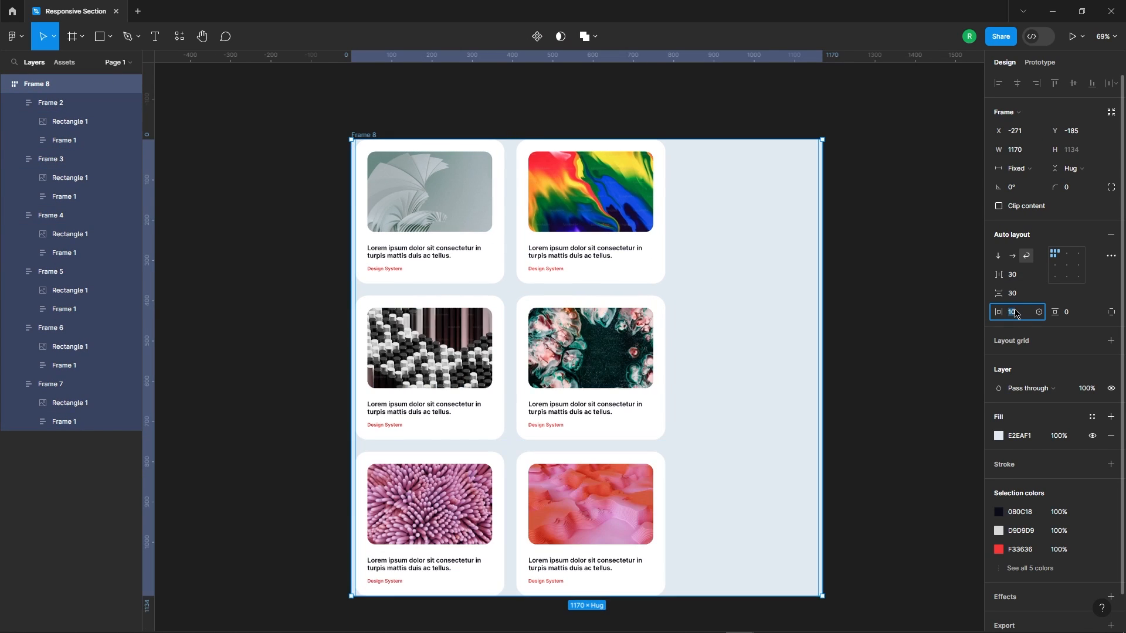
pyautogui.write('40')
pyautogui.press('Tab')
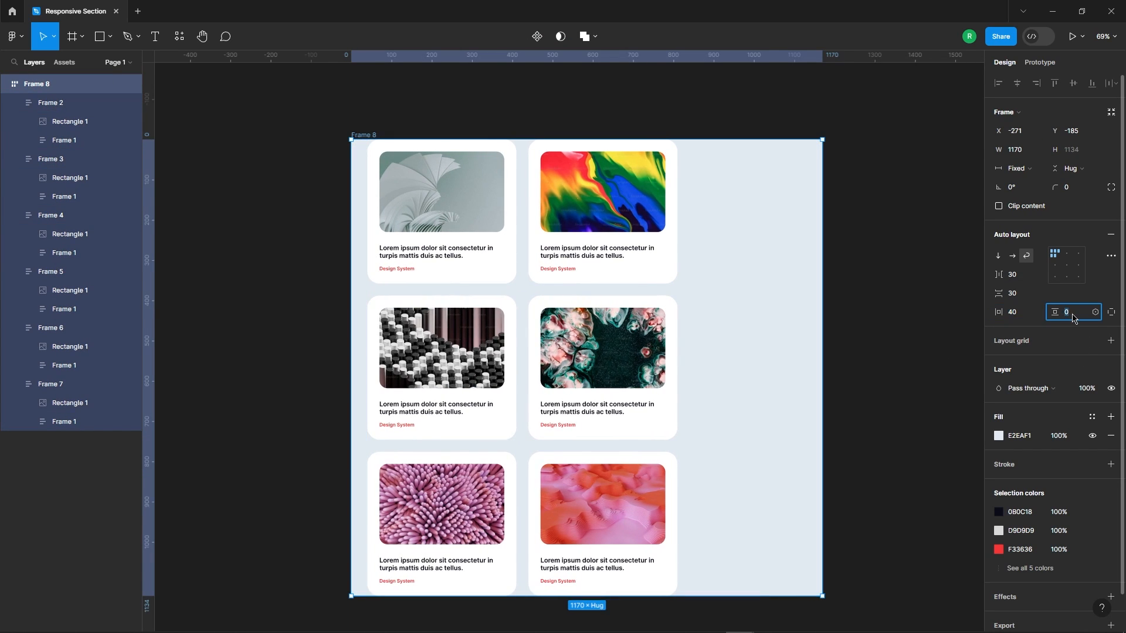
pyautogui.write('40')
pyautogui.press('Return')
pyautogui.scroll(-3, 421, 120)
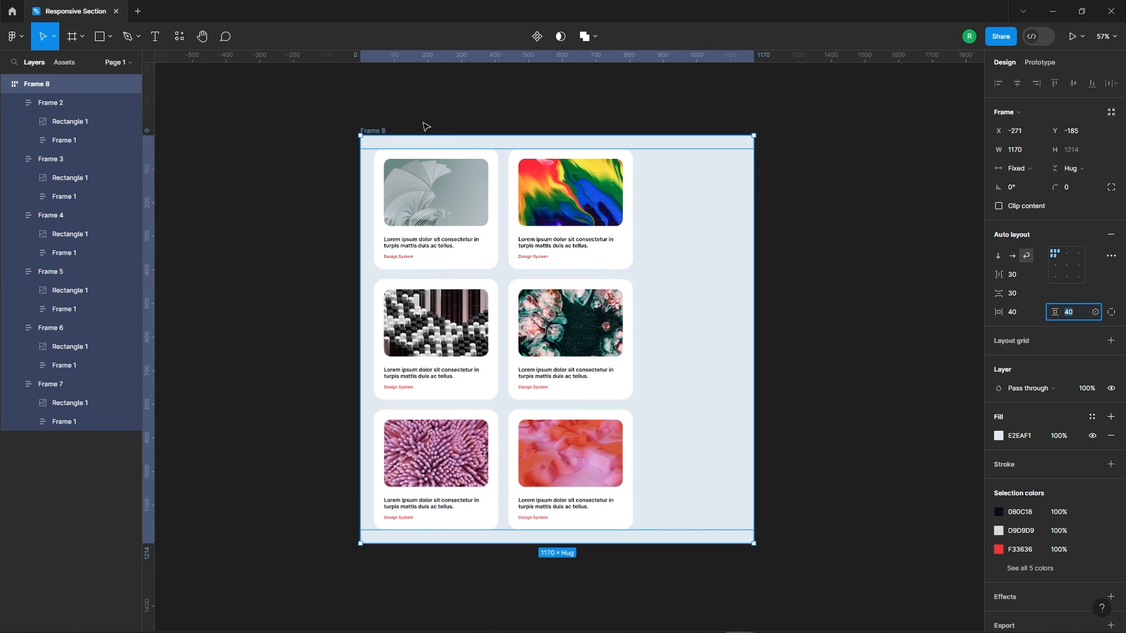
pyautogui.click(897, 284)
# Try the vertical and horizontal auto layout directions on the section frame and return it to wrap
pyautogui.click(680, 231)
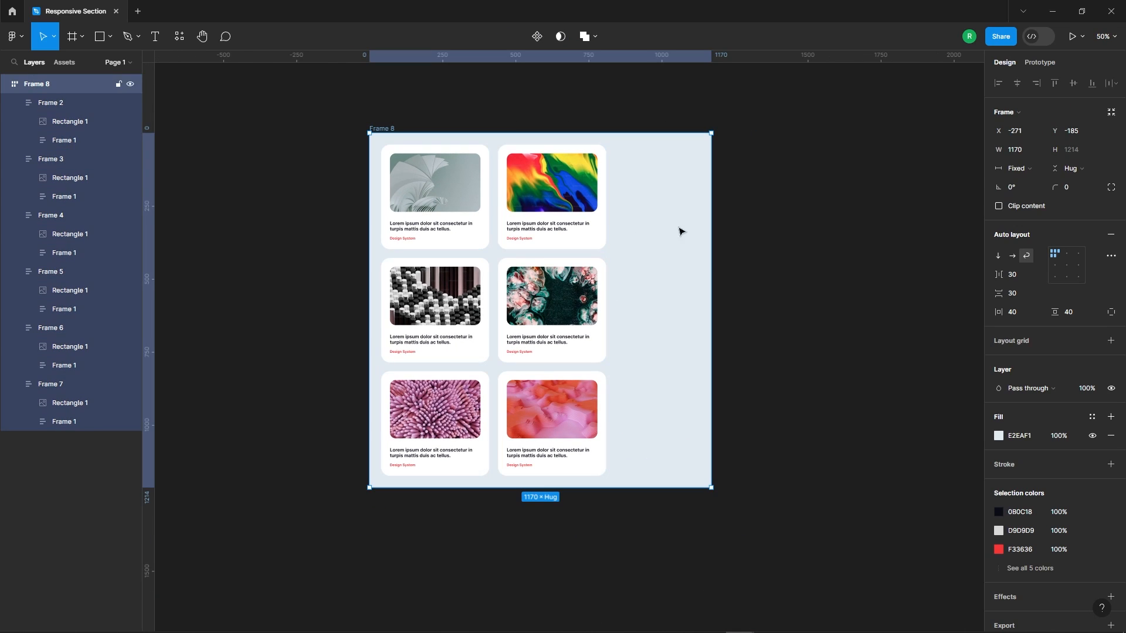
pyautogui.click(998, 255)
pyautogui.scroll(-3, 500, 174)
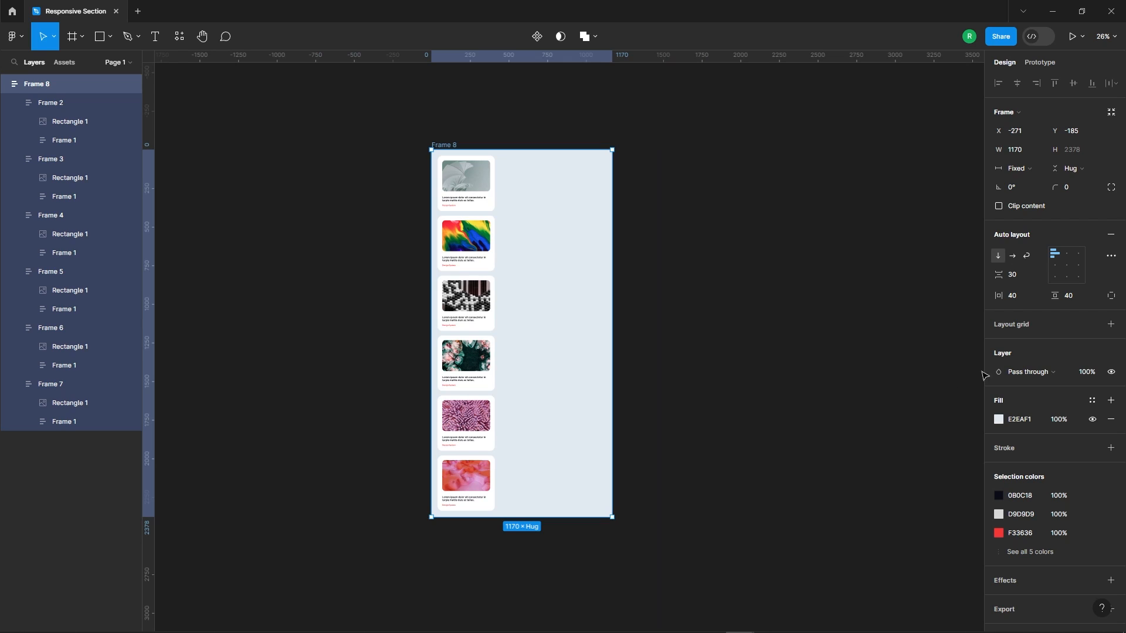
pyautogui.click(1012, 256)
pyautogui.click(773, 282)
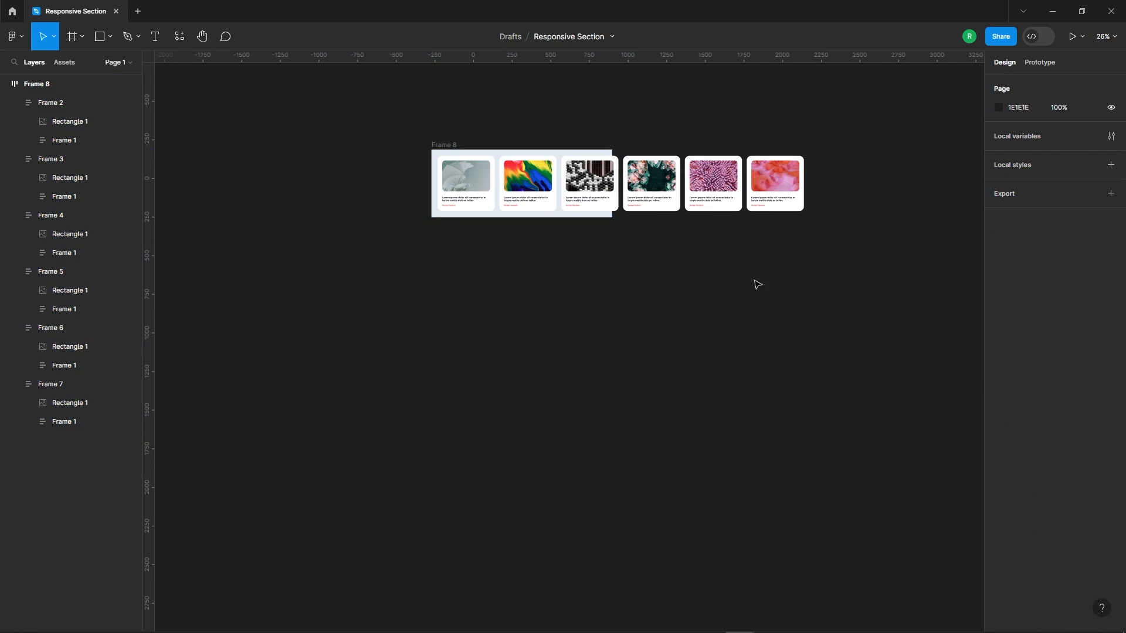
pyautogui.click(446, 145)
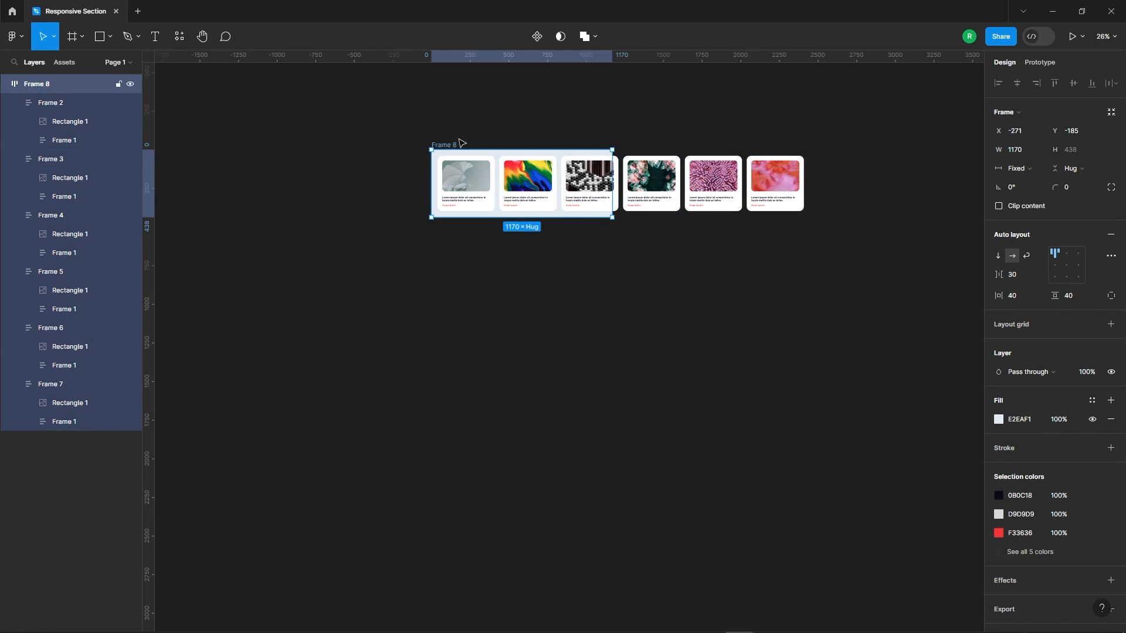
pyautogui.click(1025, 256)
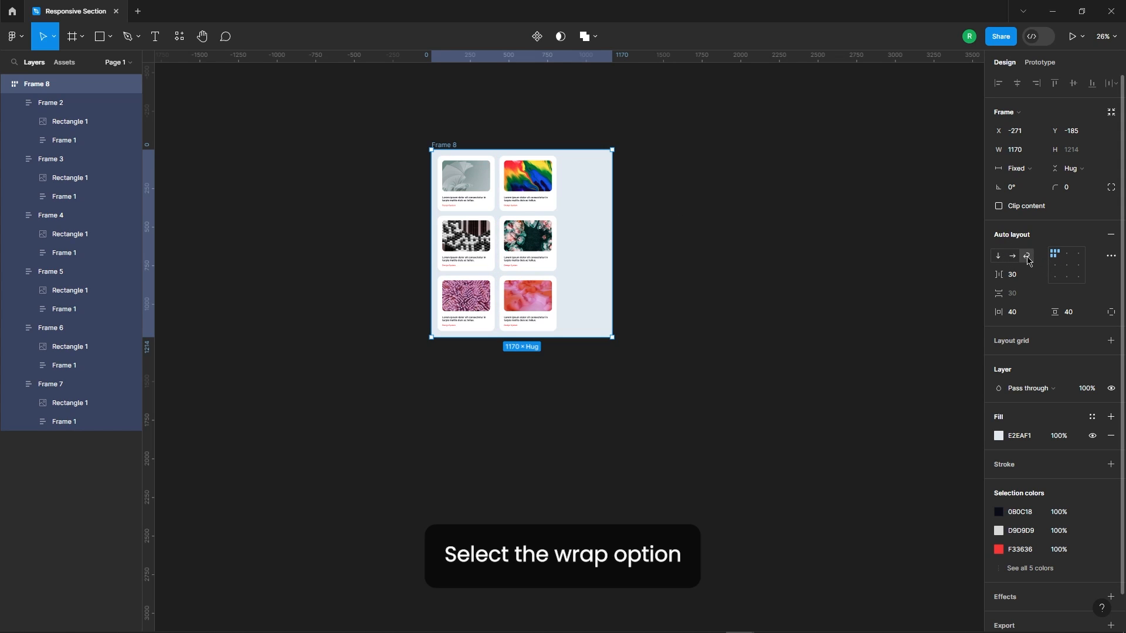
# Test the wrapping by narrowing the section frame and widening it to about 2269
pyautogui.click(643, 194)
pyautogui.scroll(3, 548, 177)
pyautogui.click(607, 229)
pyautogui.moveTo(635, 228); pyautogui.dragTo(498, 256)
pyautogui.moveTo(506, 252); pyautogui.dragTo(866, 262)
pyautogui.click(792, 417)
pyautogui.click(681, 269)
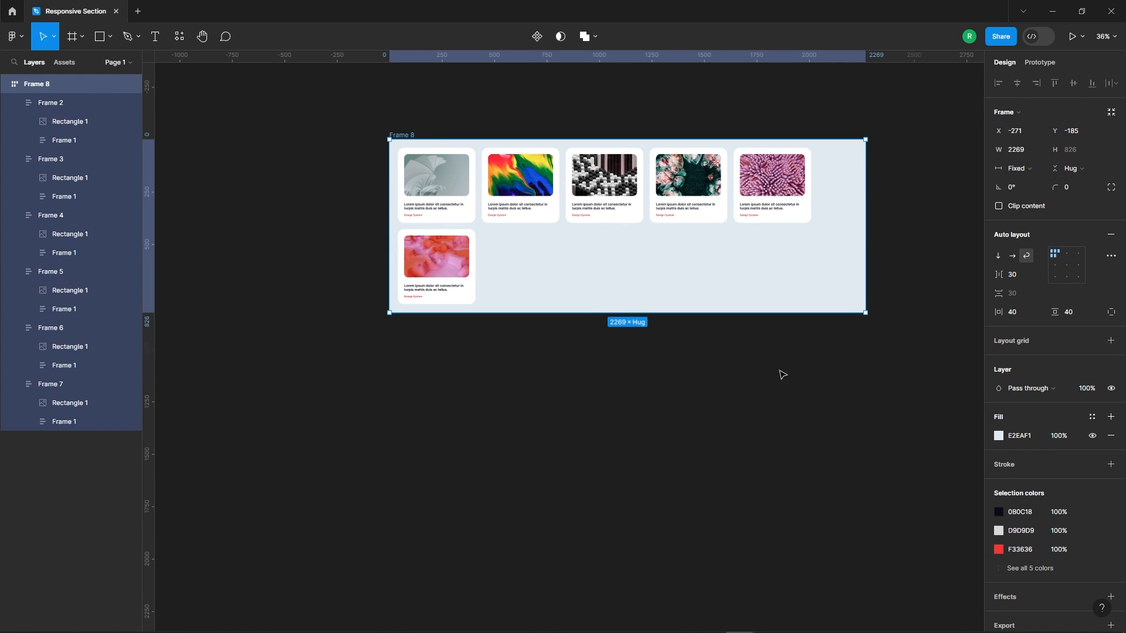
# Narrow the section frame to a width of 450 for a single-column card layout
pyautogui.scroll(-3, 883, 229)
pyautogui.moveTo(731, 258); pyautogui.dragTo(488, 231)
pyautogui.scroll(3, 379, 202)
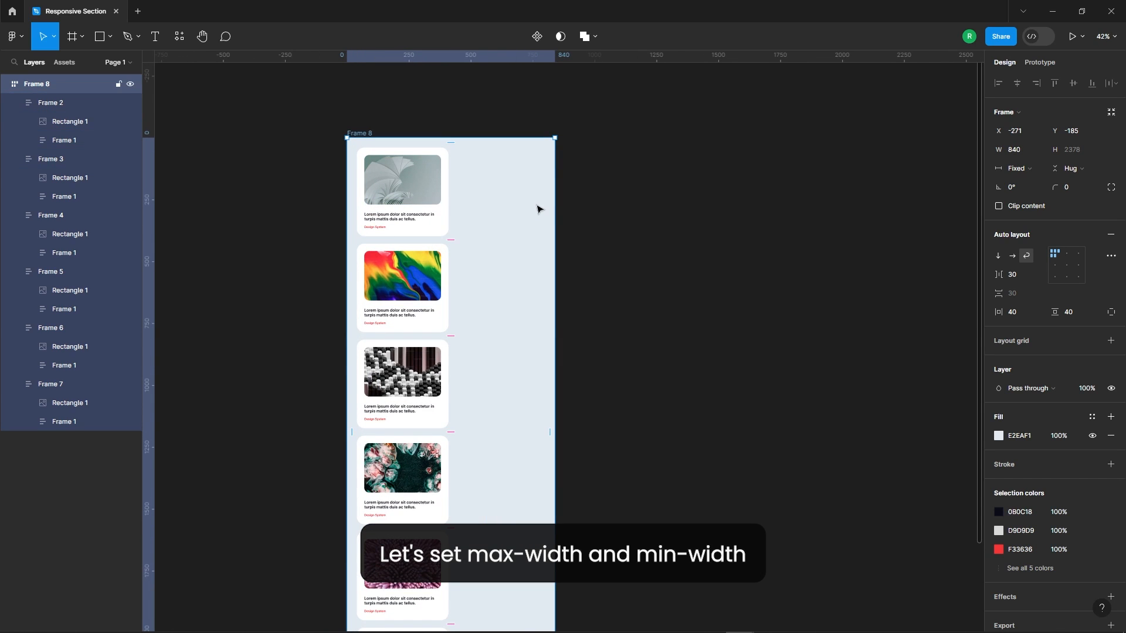
pyautogui.moveTo(558, 204); pyautogui.dragTo(459, 217)
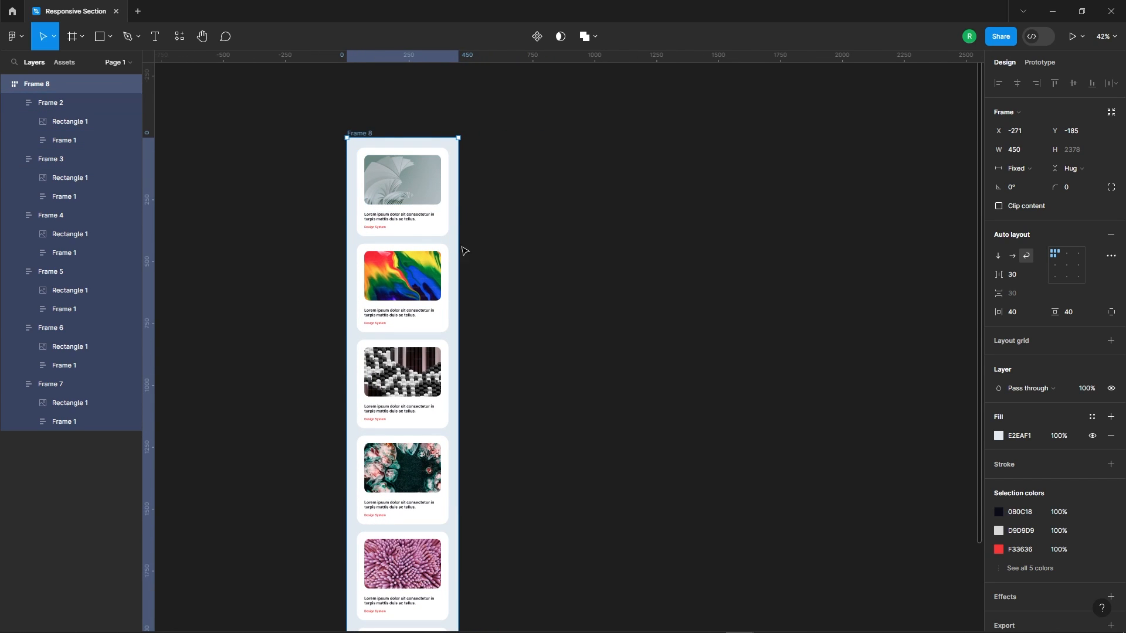
pyautogui.scroll(-2, 538, 163)
pyautogui.scroll(-2, 538, 163)
# Add a minimum width of 450 to the section frame
pyautogui.click(1025, 169)
pyautogui.press('Escape')
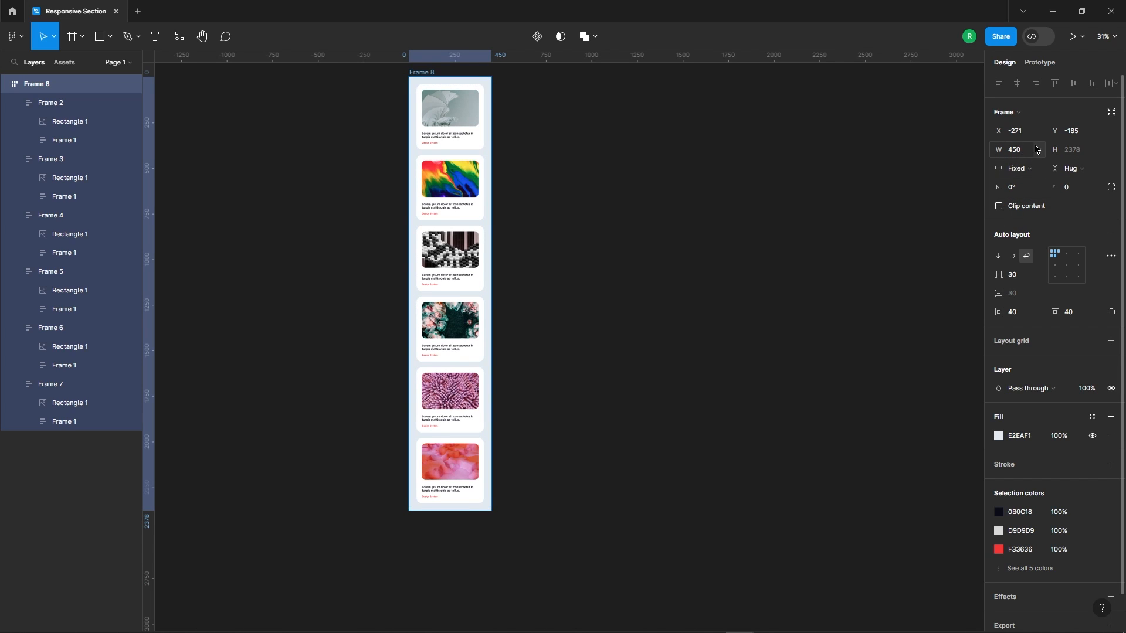
pyautogui.click(1039, 150)
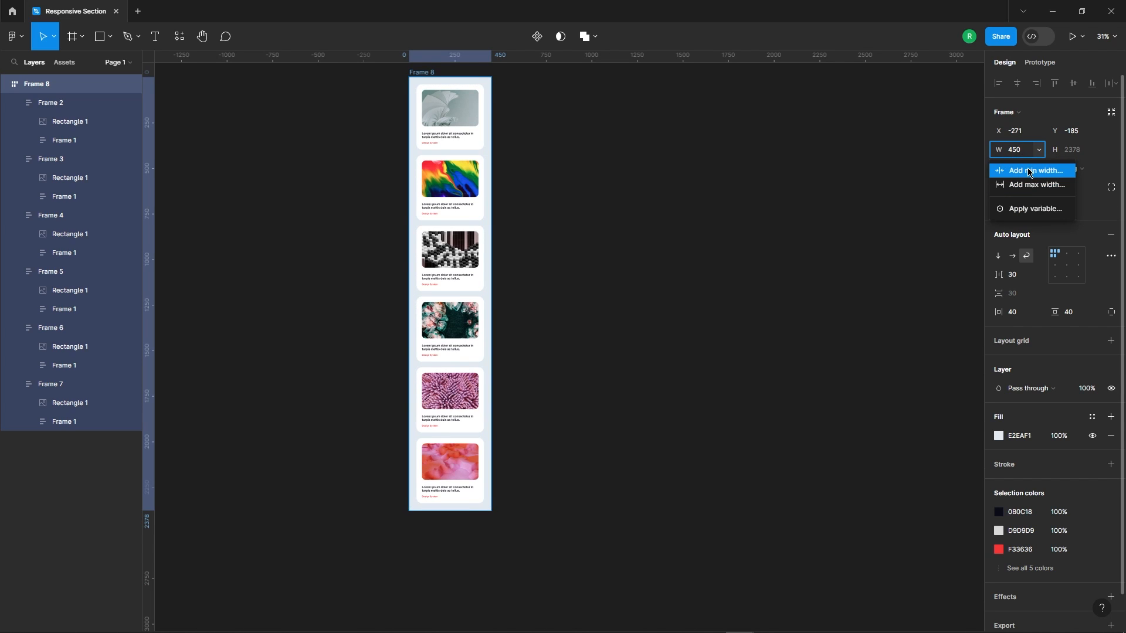
pyautogui.click(1029, 171)
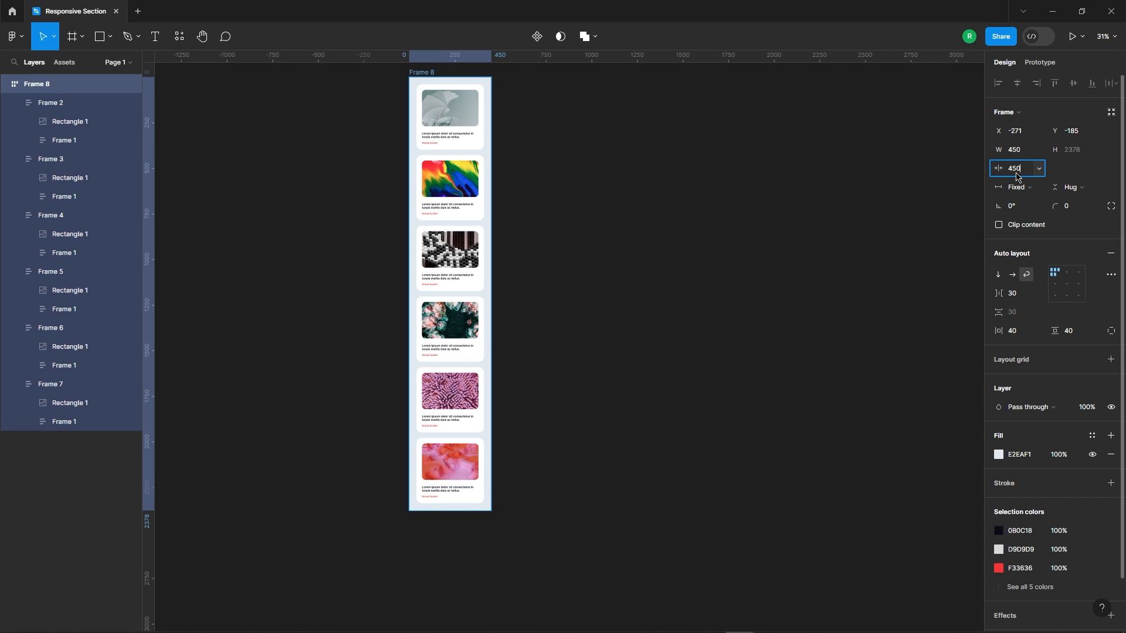
pyautogui.press('Return')
pyautogui.click(662, 155)
# Try to shrink the section frame below its minimum width of 450
pyautogui.click(489, 112)
pyautogui.moveTo(490, 111); pyautogui.dragTo(249, 148)
pyautogui.moveTo(389, 175); pyautogui.dragTo(495, 159)
pyautogui.moveTo(346, 151); pyautogui.dragTo(410, 174)
# Widen the section frame to 2450, fitting all six cards in one row
pyautogui.moveTo(492, 165); pyautogui.dragTo(937, 164)
pyautogui.scroll(1, 948, 91)
pyautogui.scroll(3, 948, 90)
pyautogui.moveTo(938, 223); pyautogui.dragTo(856, 241)
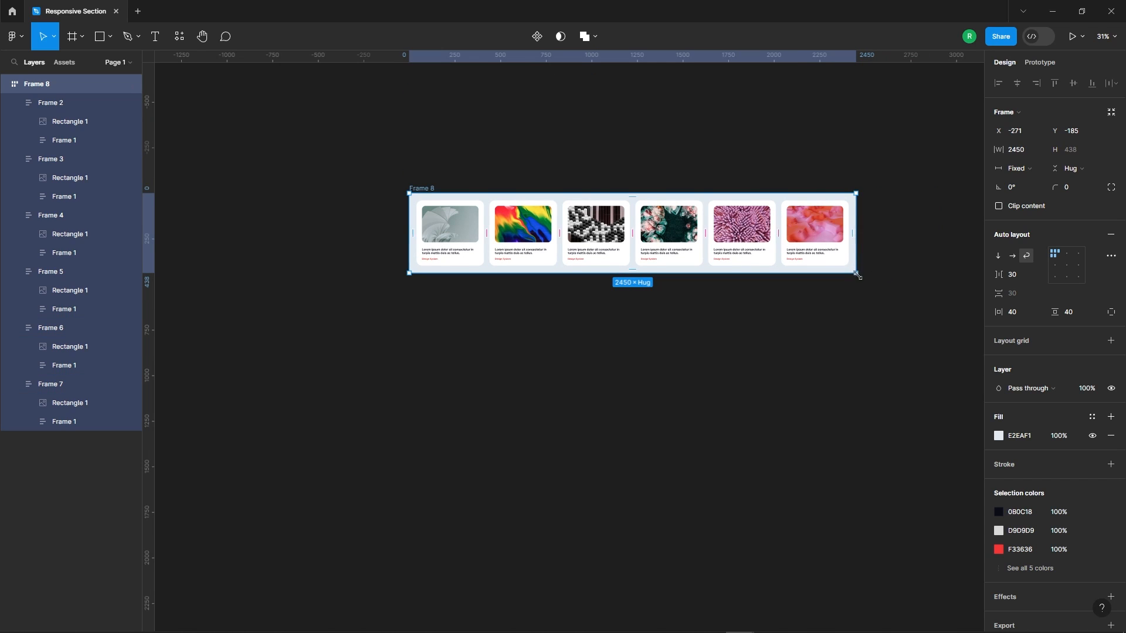
# Add a maximum width of 2450 to the section frame
pyautogui.click(1040, 151)
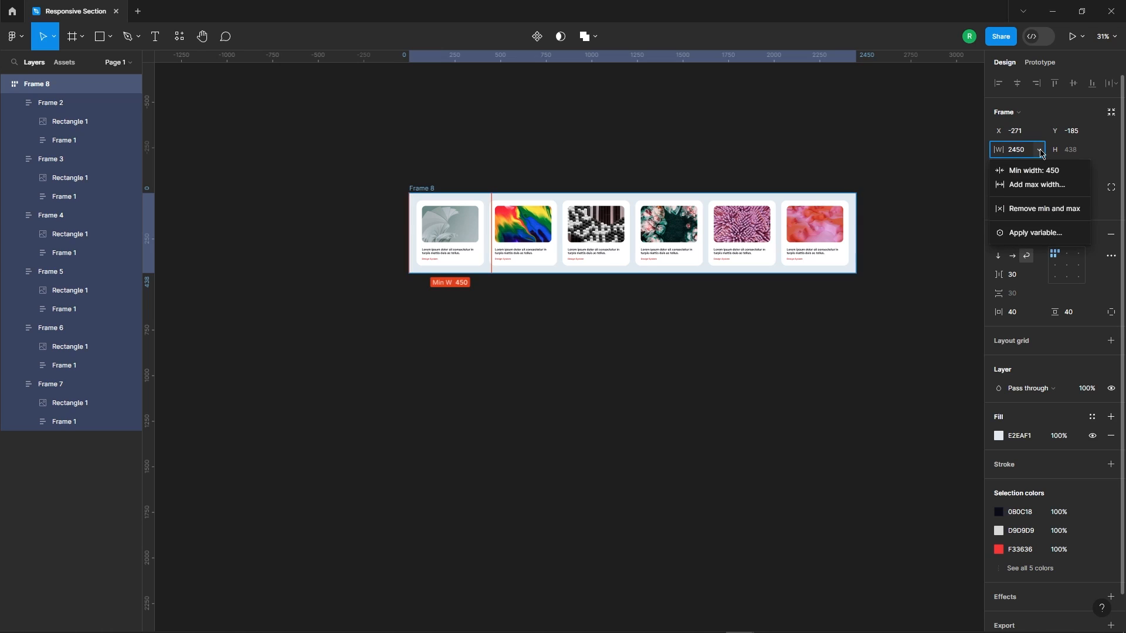
pyautogui.click(1036, 185)
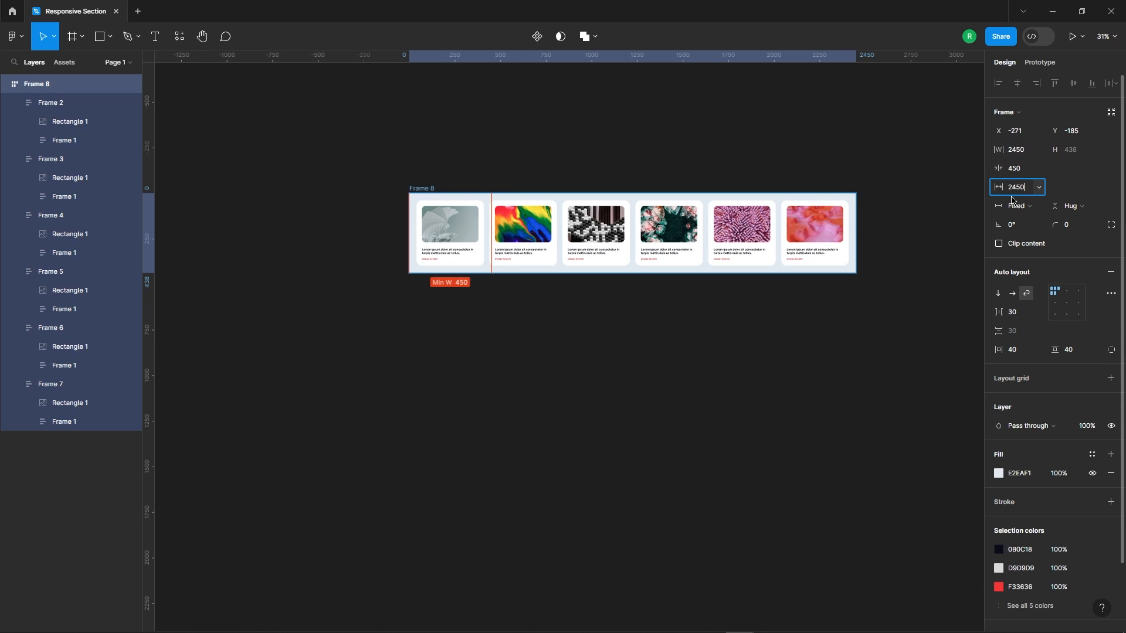
pyautogui.press('Return')
pyautogui.click(841, 398)
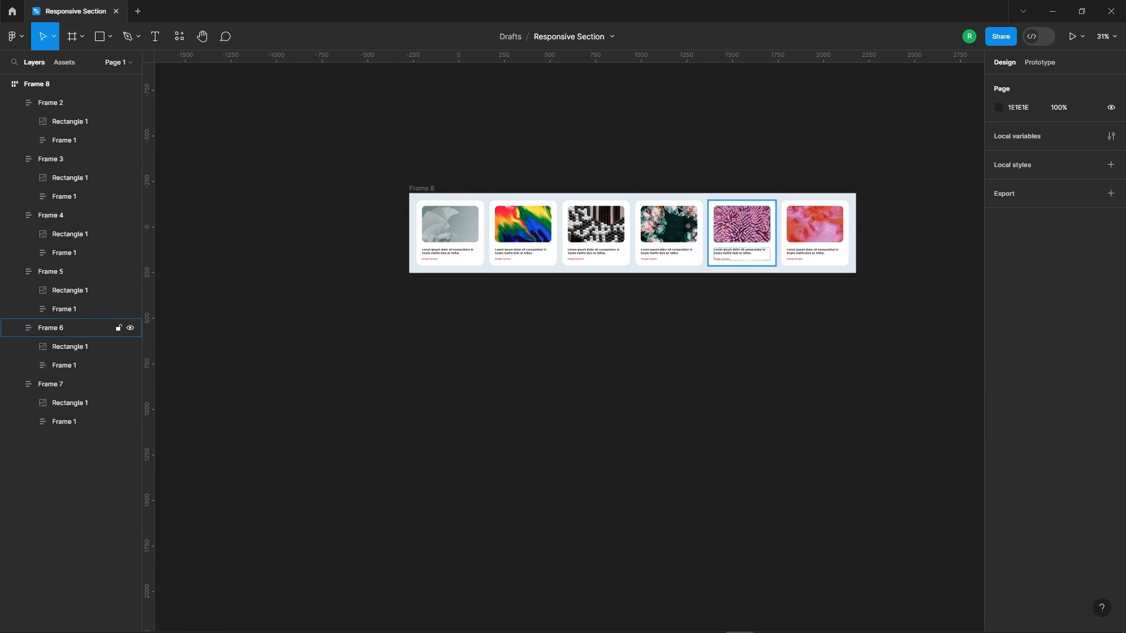
# Test the responsive behaviour by narrowing the section frame to its minimum width of 450
pyautogui.click(432, 189)
pyautogui.hscroll(2, 844, 235)
pyautogui.moveTo(777, 222); pyautogui.dragTo(413, 223)
pyautogui.scroll(-4, 423, 204)
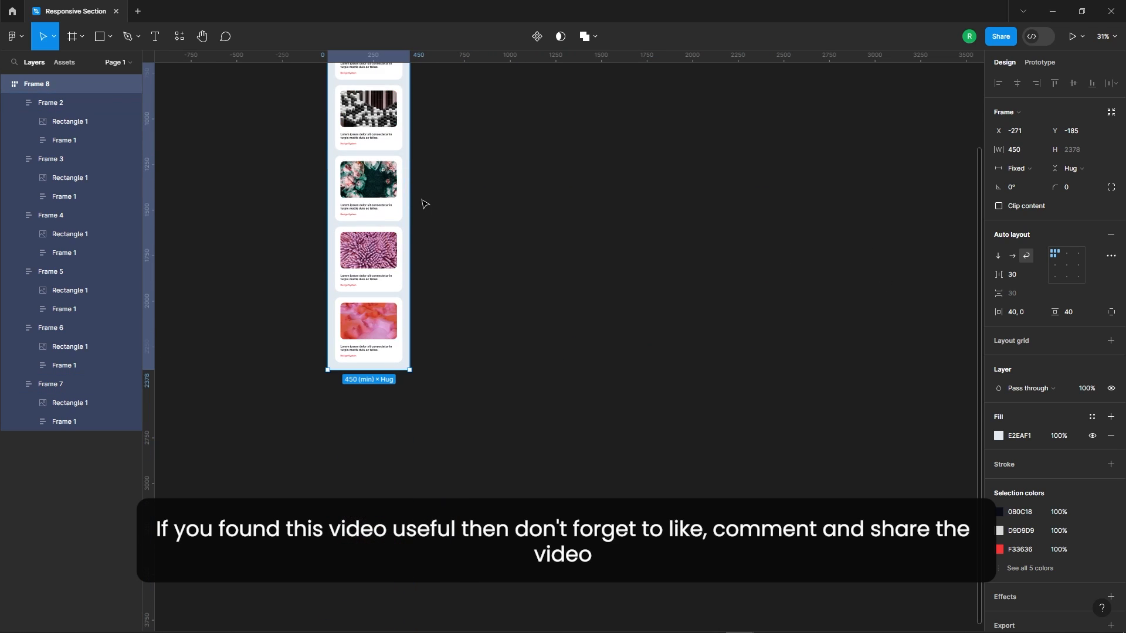
pyautogui.scroll(4, 530, 223)
pyautogui.click(667, 239)
pyautogui.scroll(-3, 667, 239)
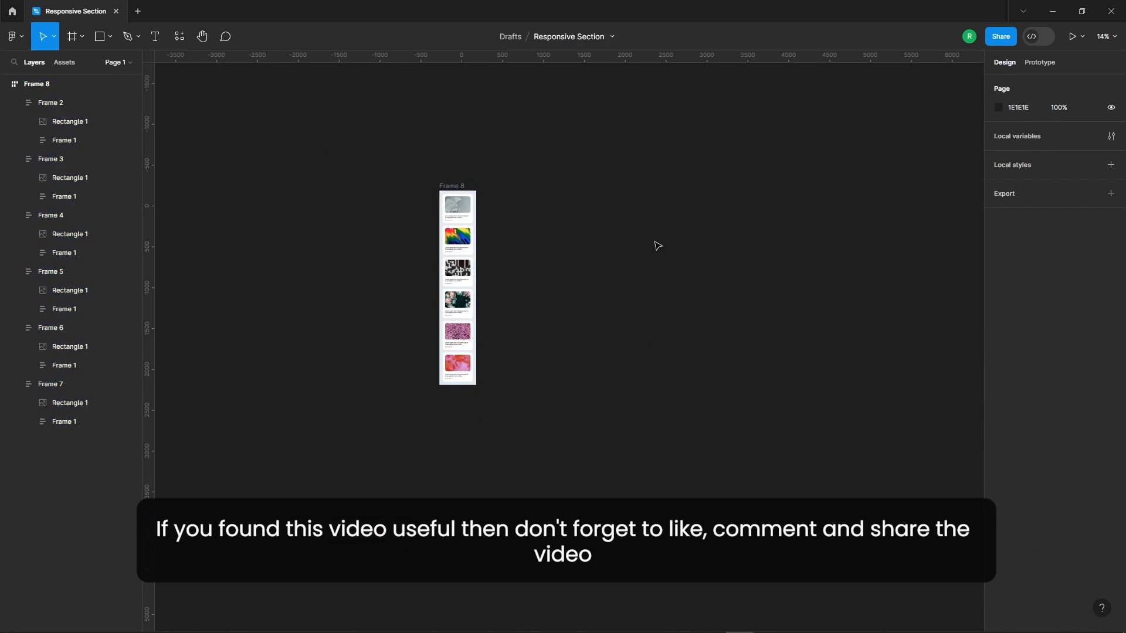